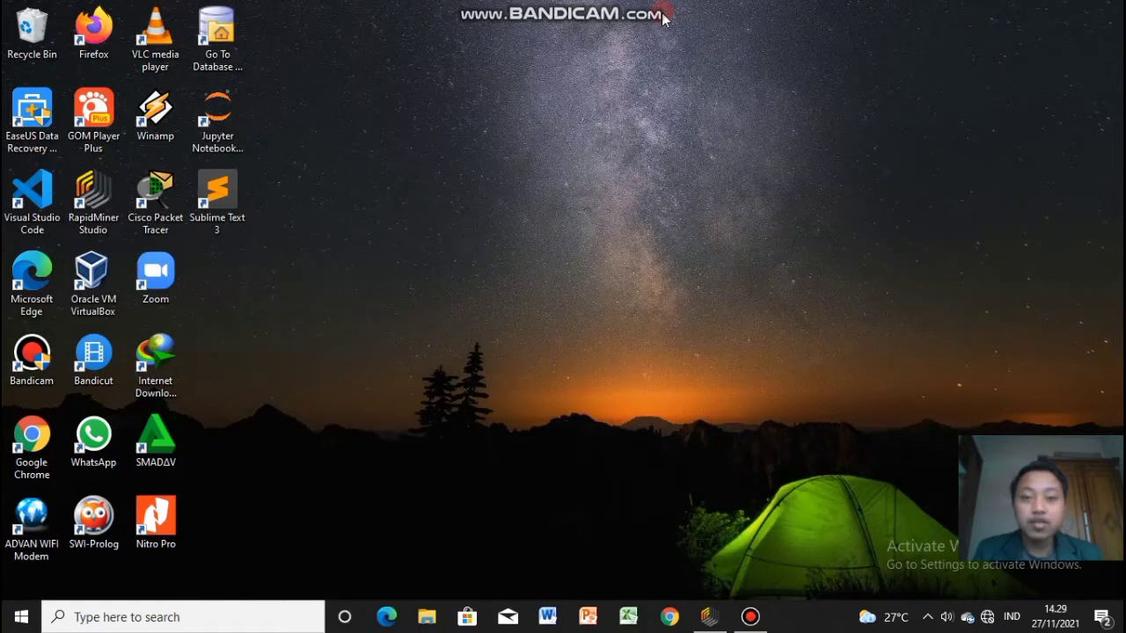
Step: Switch to RapidMiner Studio and place the Titanic Training sample data set in the empty process
{"action": "left_click", "coordinate": [706, 626]}
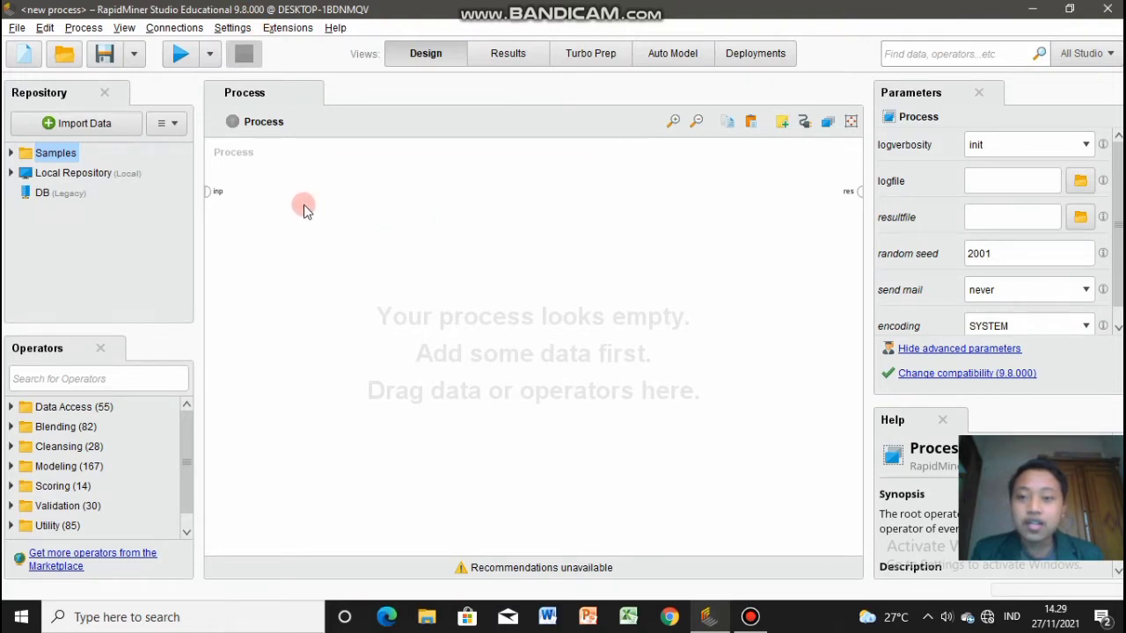
{"action": "left_click", "coordinate": [11, 153]}
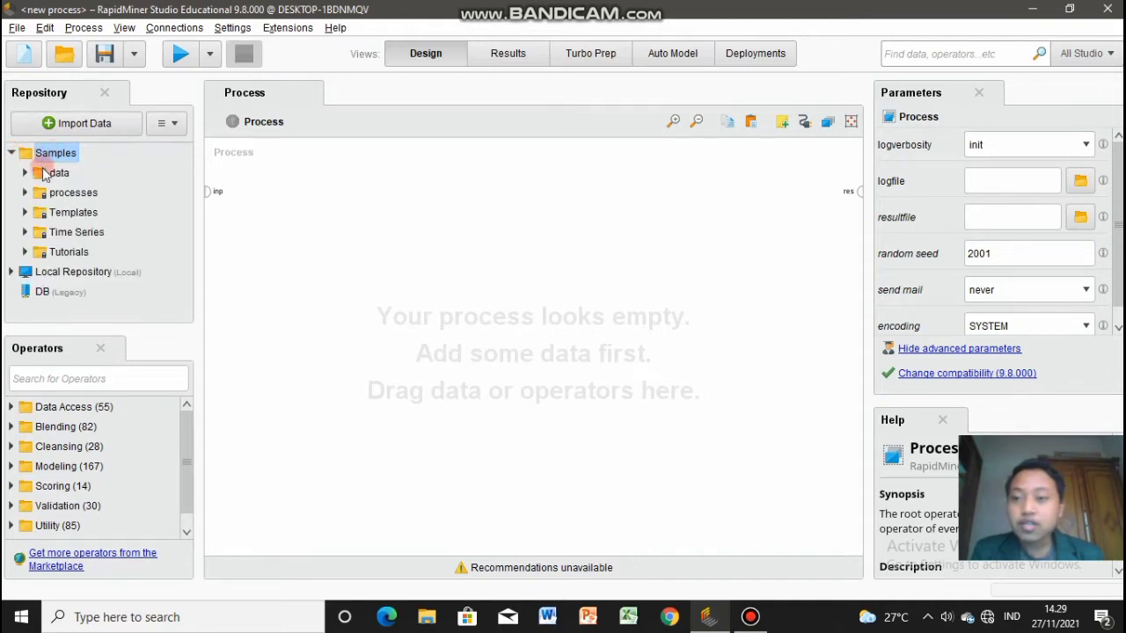
{"action": "left_click", "coordinate": [24, 173]}
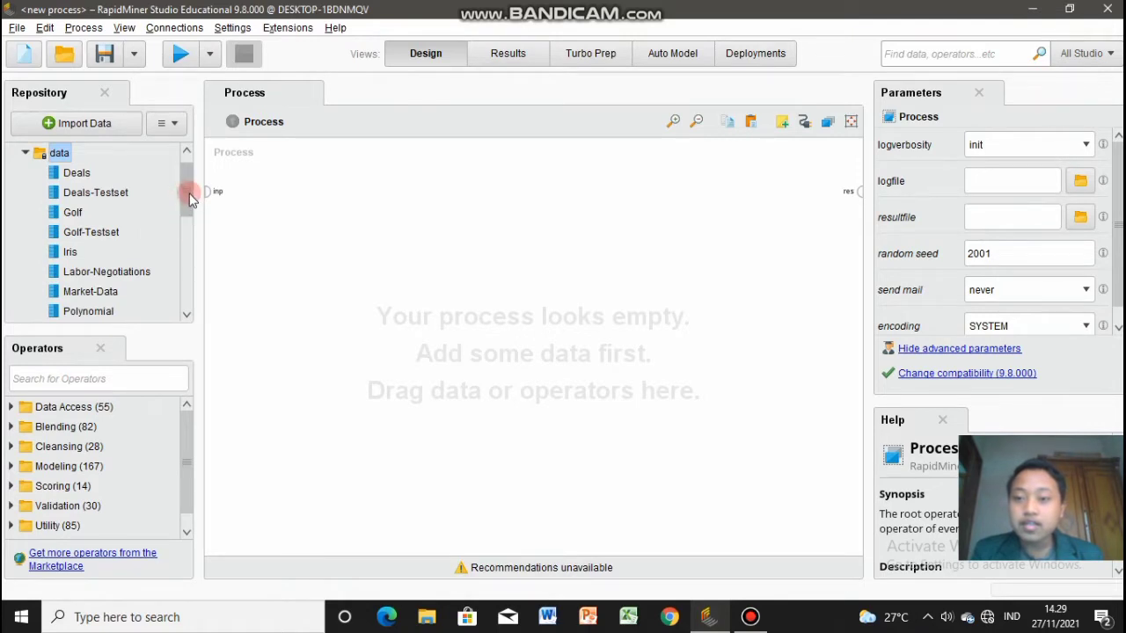
{"action": "left_click_drag", "start_coordinate": [186, 188], "coordinate": [184, 264]}
{"action": "left_click_drag", "start_coordinate": [110, 204], "coordinate": [294, 204]}
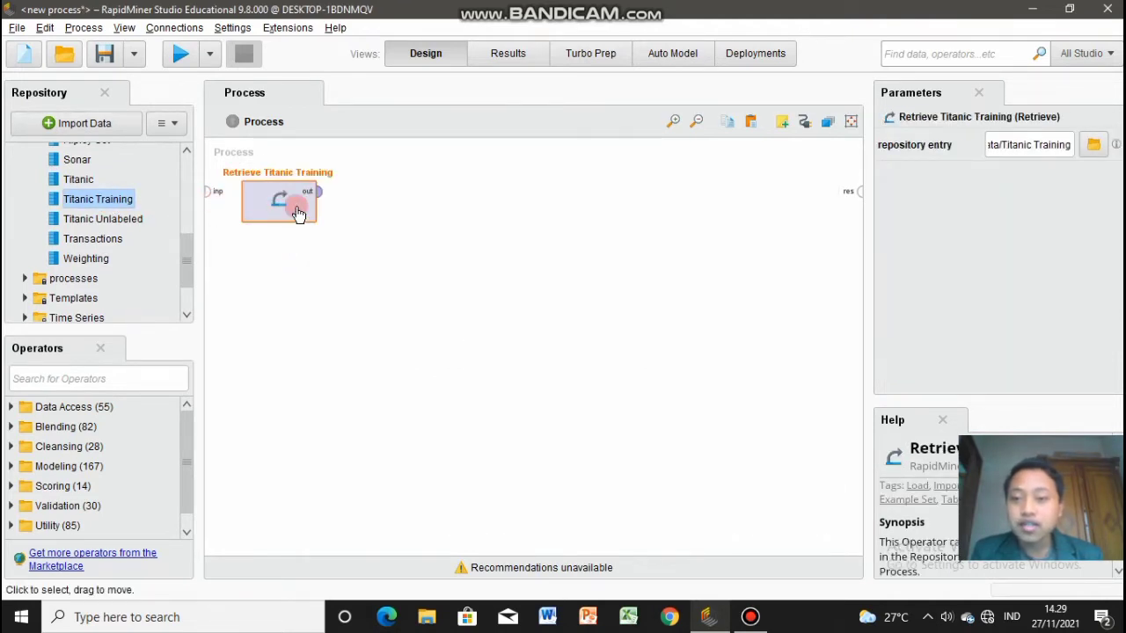
Step: Add a Split Data operator beside the Titanic Training retrieval and connect the retrieved data to its example input
{"action": "left_click", "coordinate": [126, 378]}
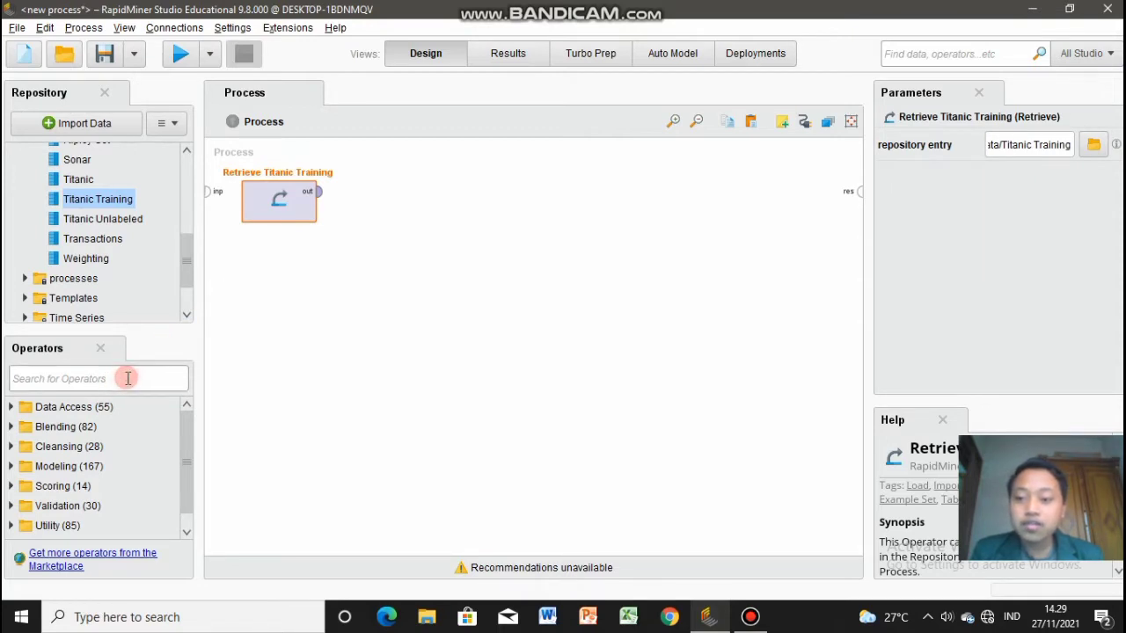
{"action": "type", "text": "sp"}
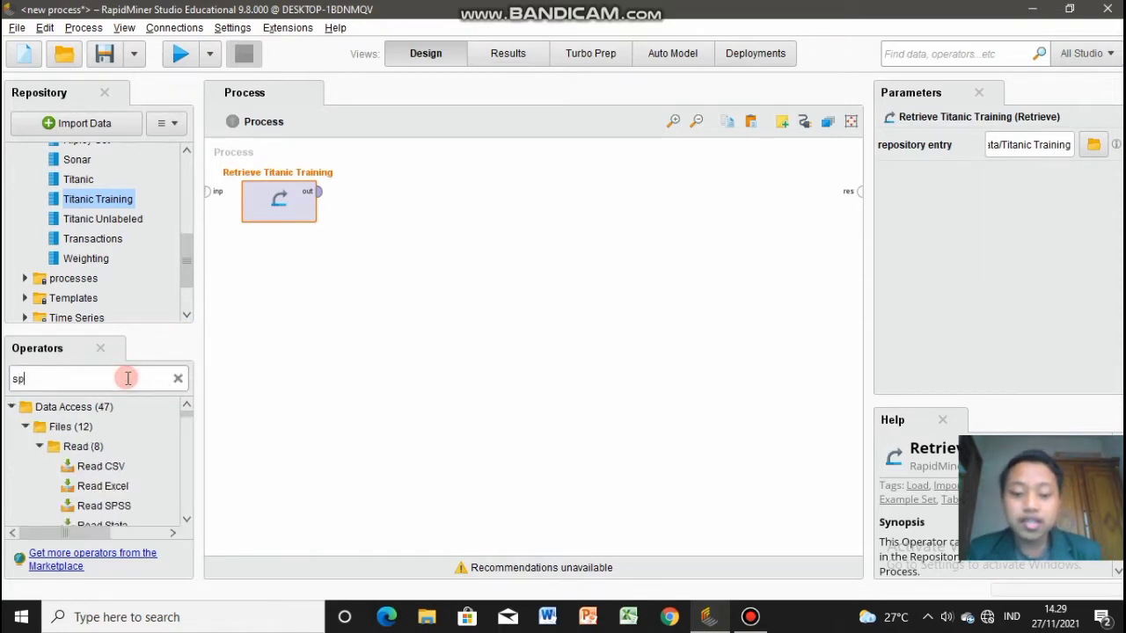
{"action": "type", "text": "lit dat"}
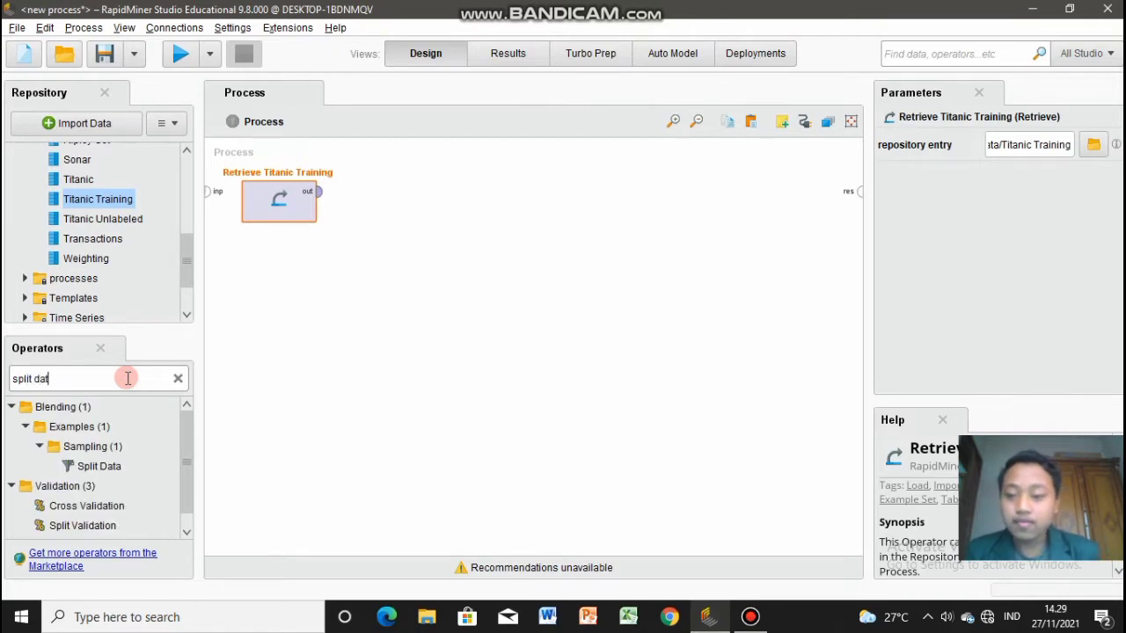
{"action": "left_click_drag", "start_coordinate": [79, 466], "coordinate": [362, 275]}
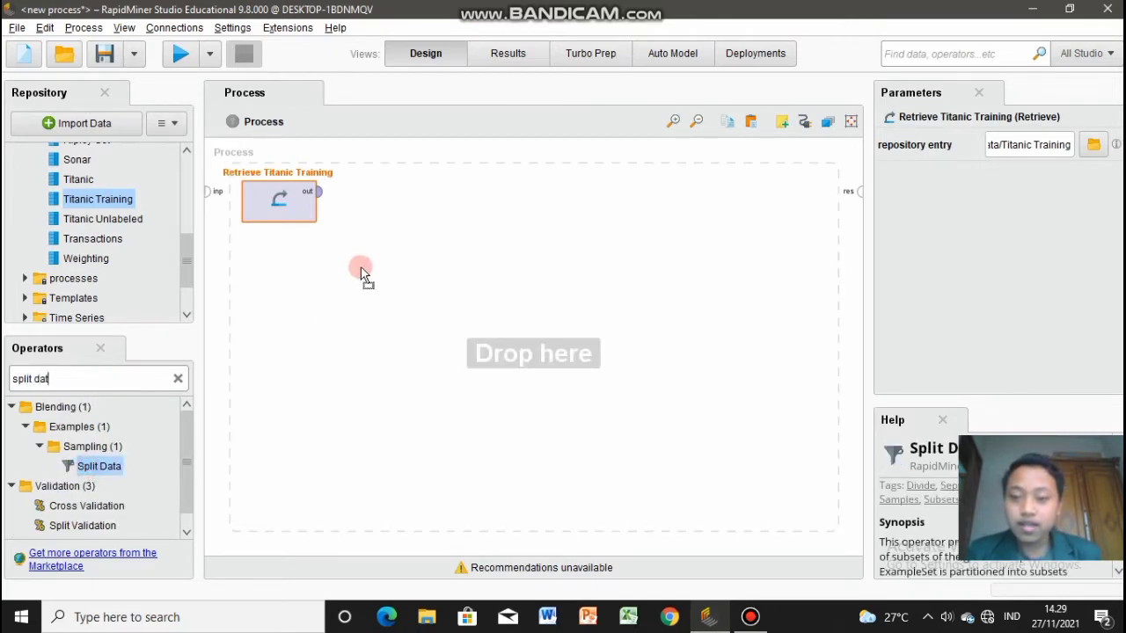
{"action": "left_click_drag", "start_coordinate": [376, 197], "coordinate": [377, 200]}
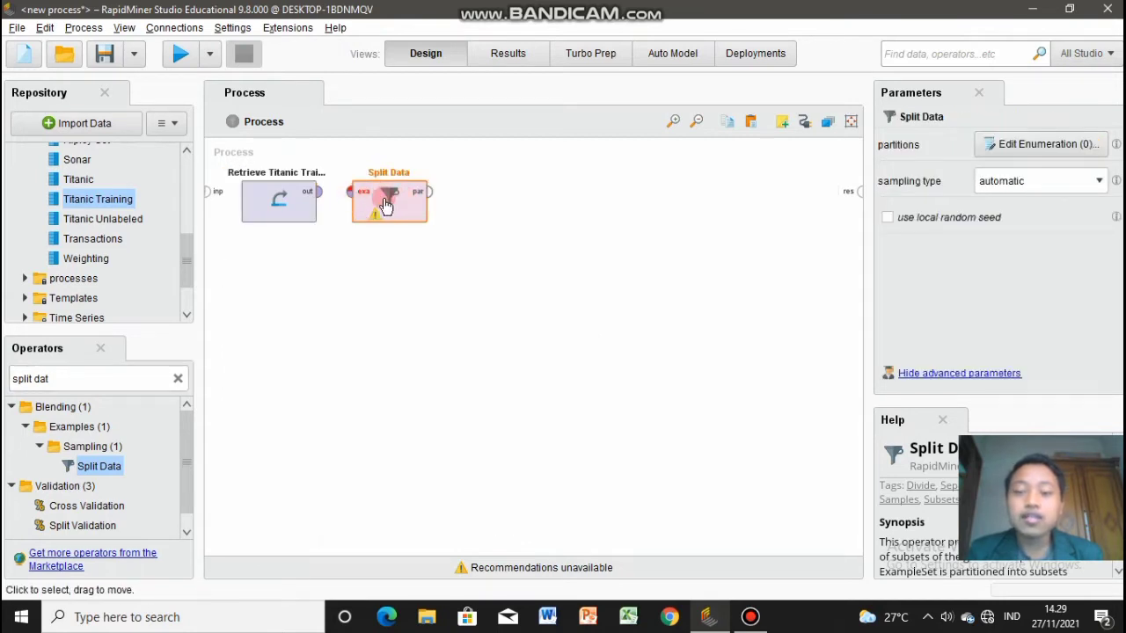
{"action": "left_click", "coordinate": [319, 195]}
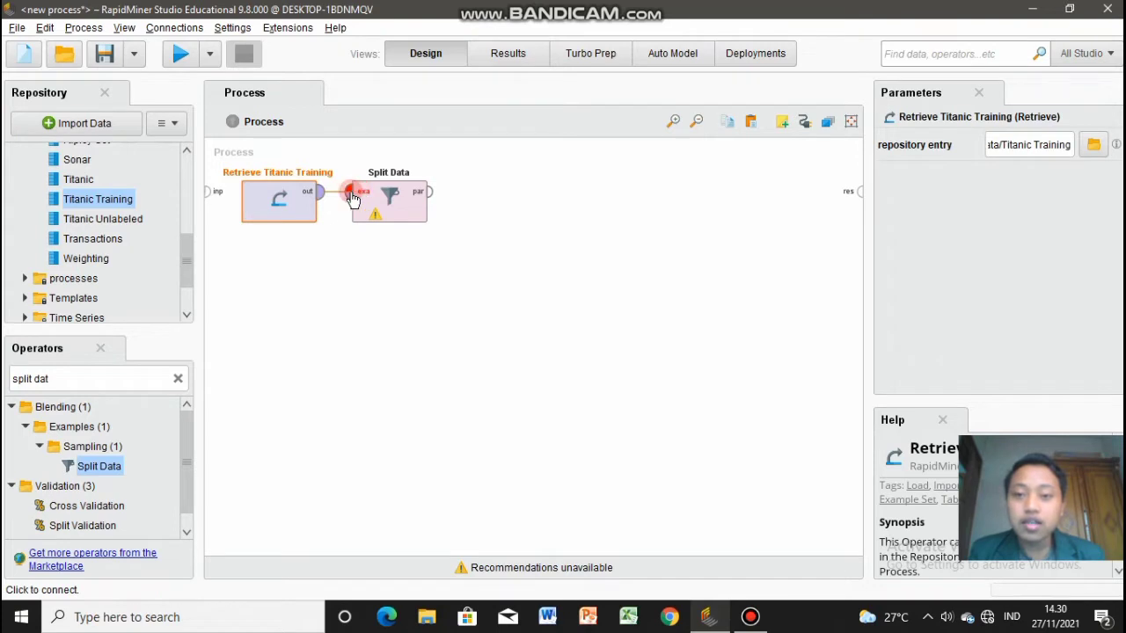
{"action": "left_click", "coordinate": [351, 197]}
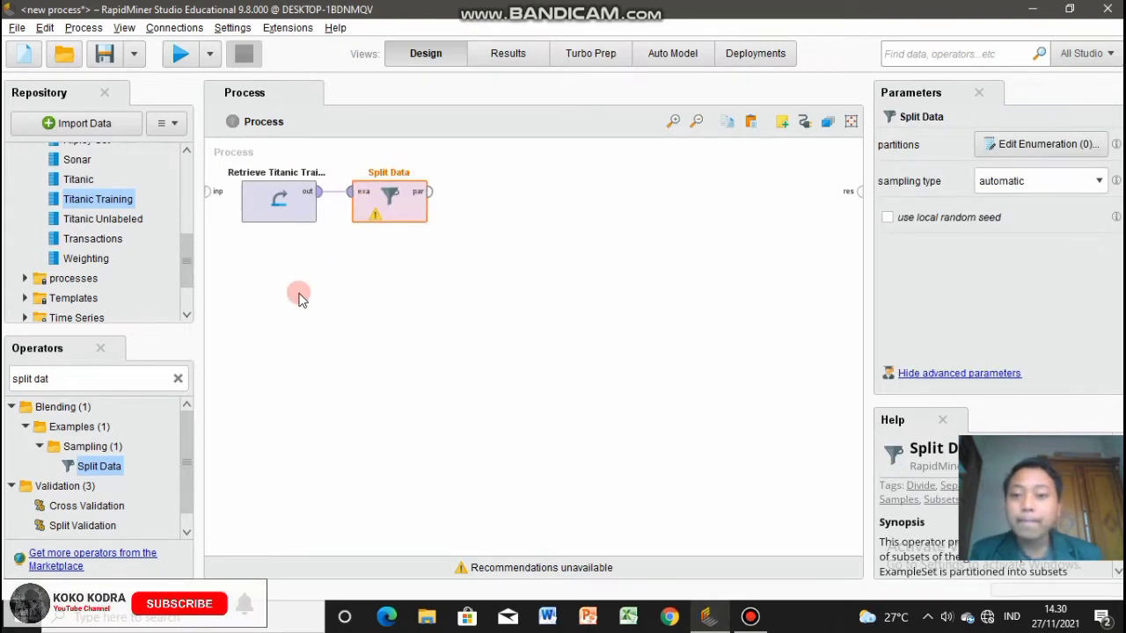
Step: Find the Decision Tree operator and add it to the process after Split Data
{"action": "triple_click", "coordinate": [118, 375]}
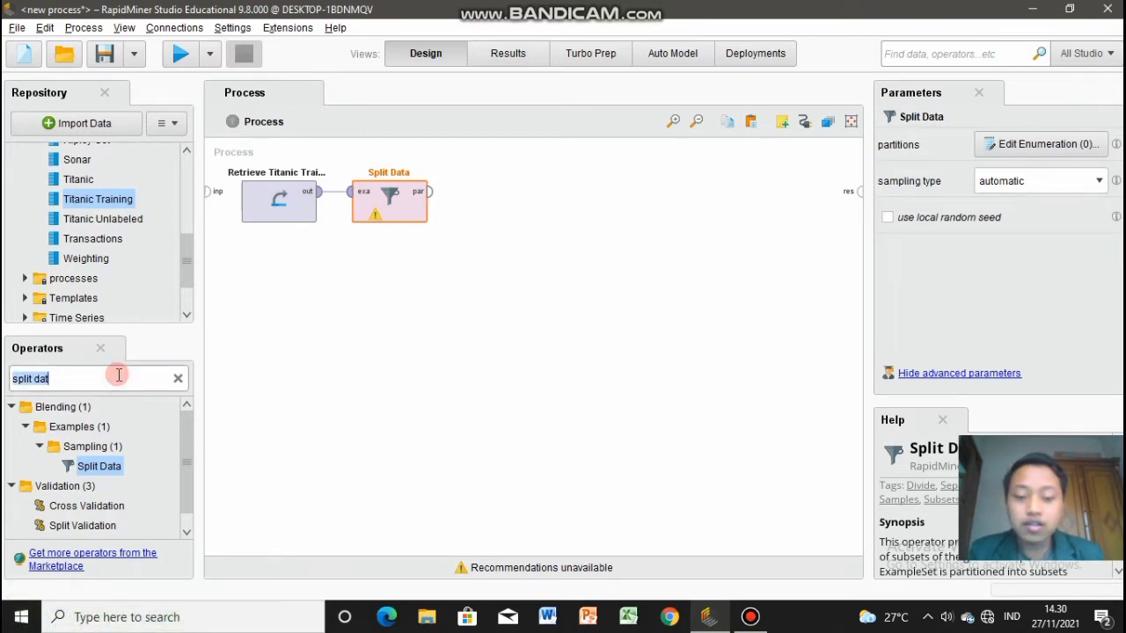
{"action": "type", "text": "a"}
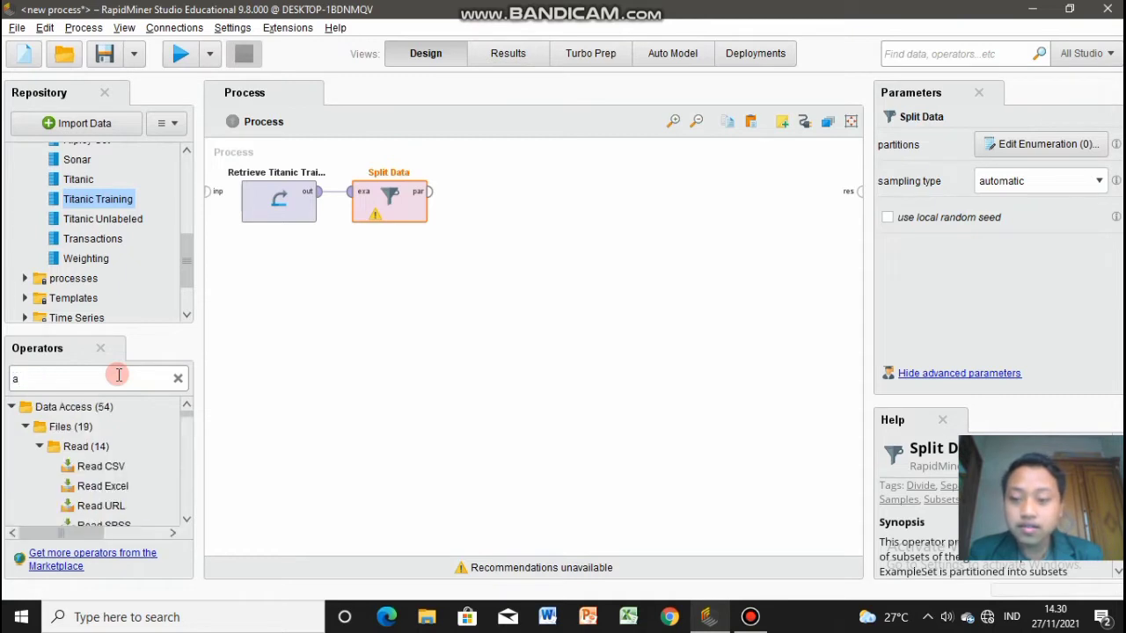
{"action": "key", "text": "BackSpace"}
{"action": "type", "text": "decision"}
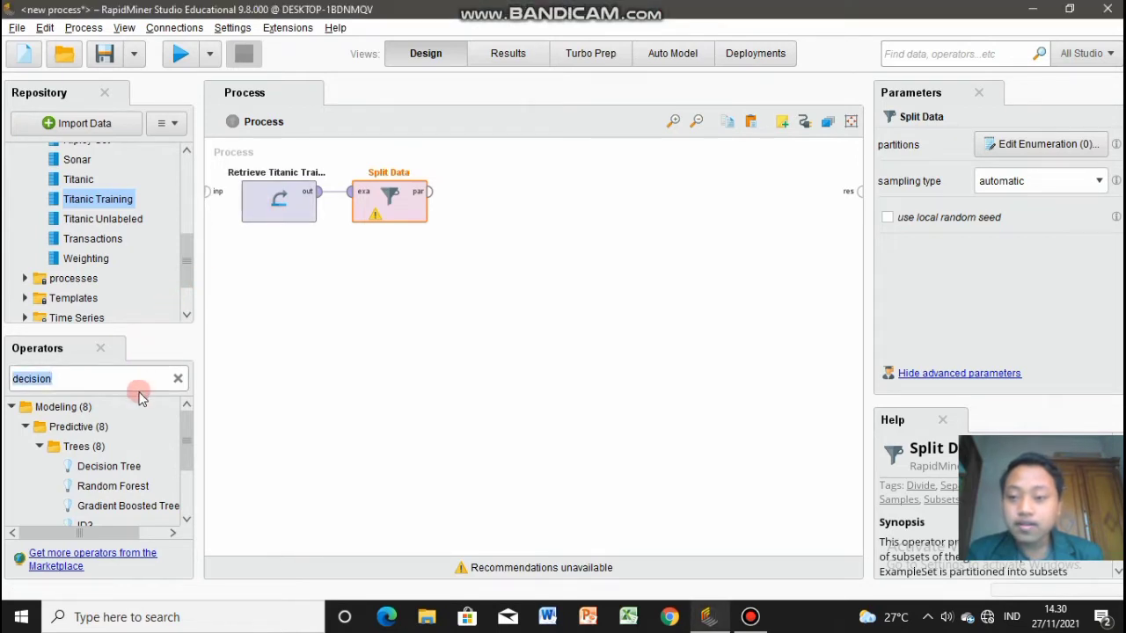
{"action": "left_click_drag", "start_coordinate": [115, 469], "coordinate": [495, 201]}
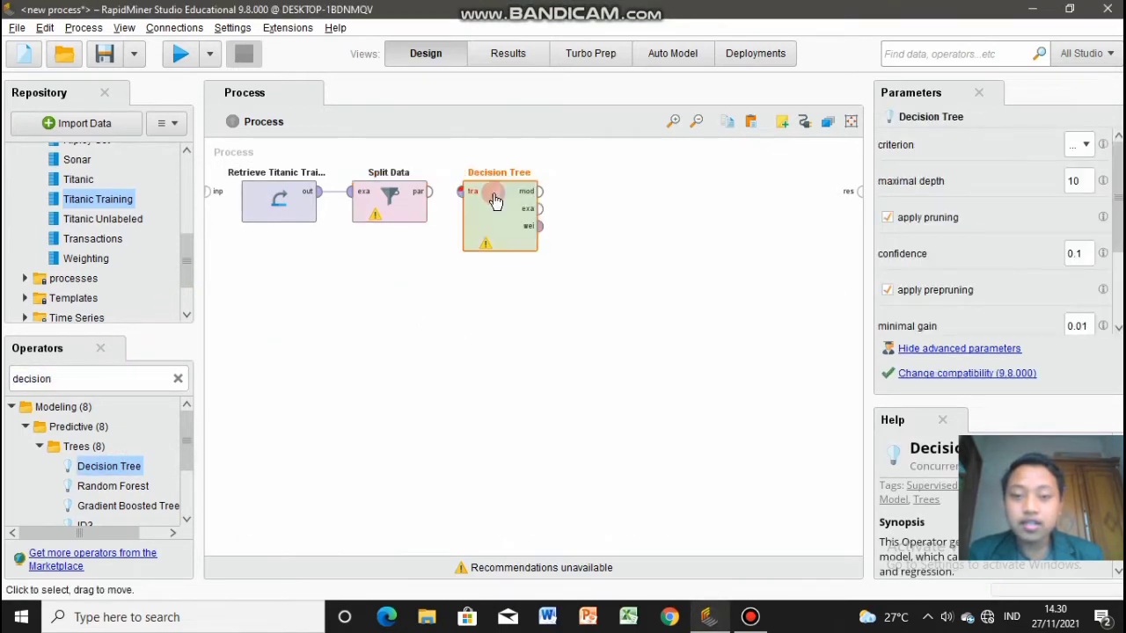
Step: Find the Naive Bayes operator and add it to the process after and slightly below the Decision Tree
{"action": "double_click", "coordinate": [89, 378]}
{"action": "type", "text": "naiv"}
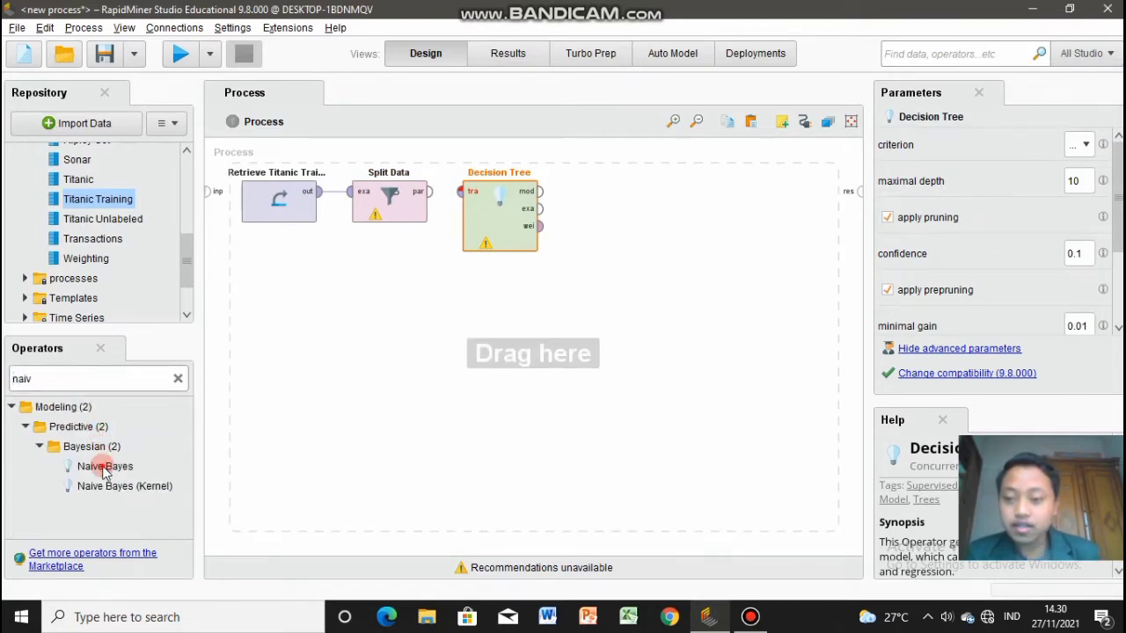
{"action": "left_click_drag", "start_coordinate": [103, 466], "coordinate": [594, 257]}
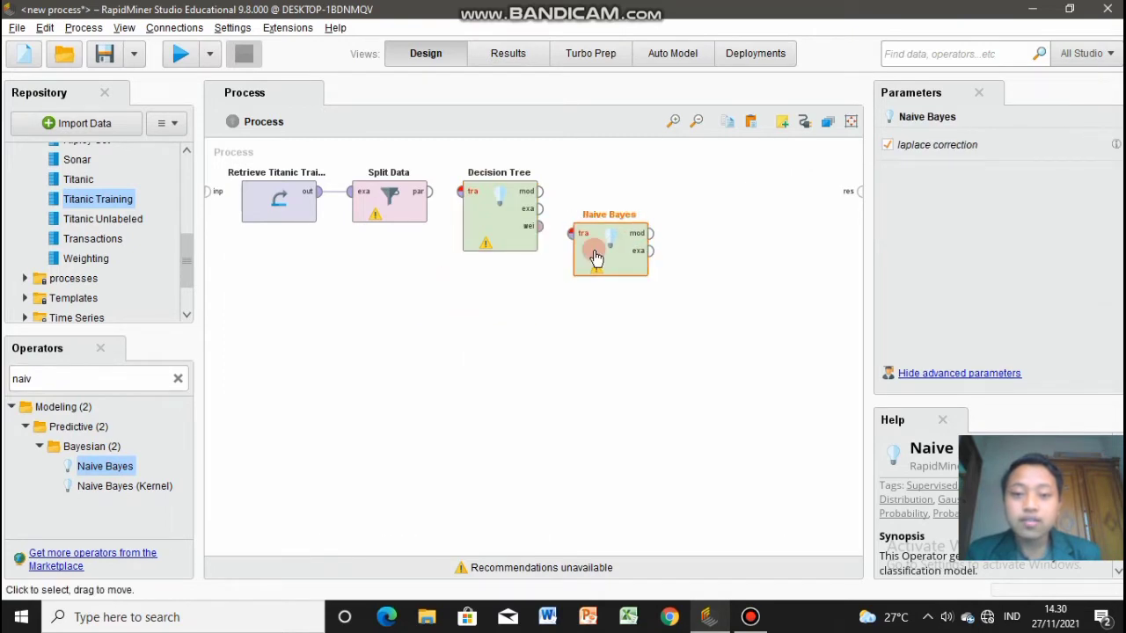
Step: Connect Split Data's first partition to the Decision Tree's training input, and the tree's example output to Naive Bayes' training input
{"action": "left_click", "coordinate": [440, 193]}
{"action": "left_click", "coordinate": [460, 191]}
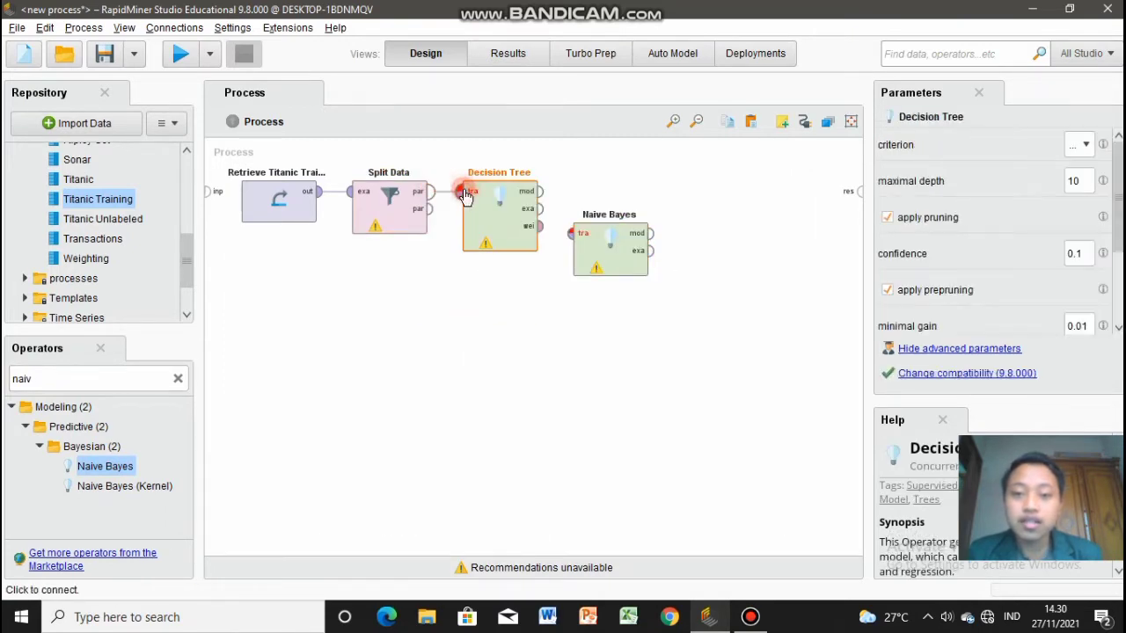
{"action": "left_click", "coordinate": [536, 210]}
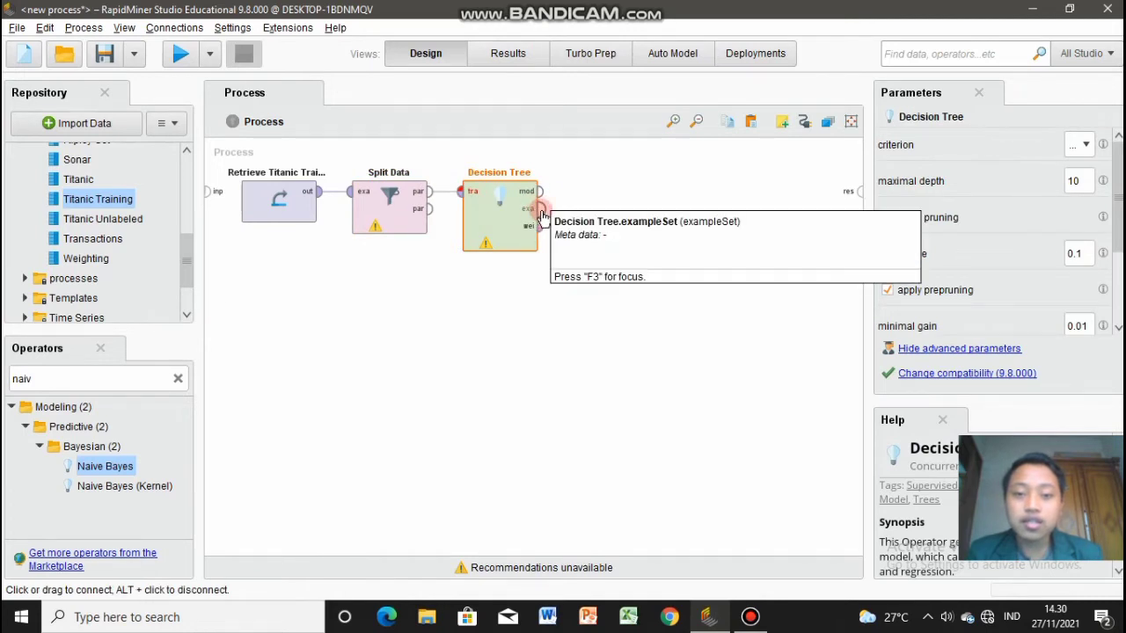
{"action": "left_click", "coordinate": [540, 214]}
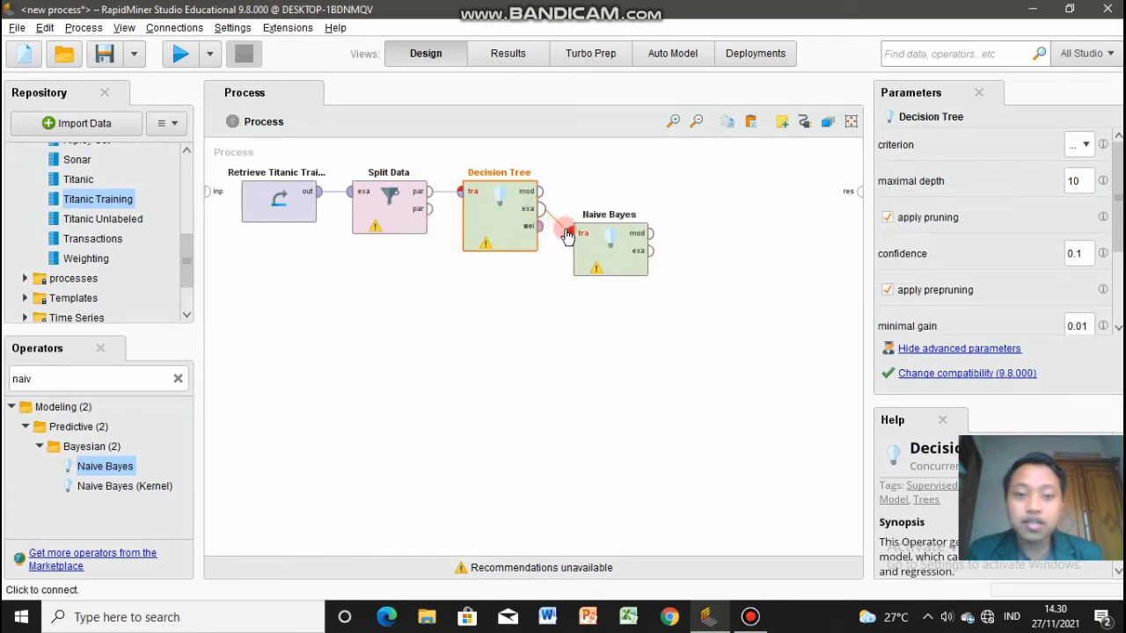
{"action": "left_click", "coordinate": [572, 236]}
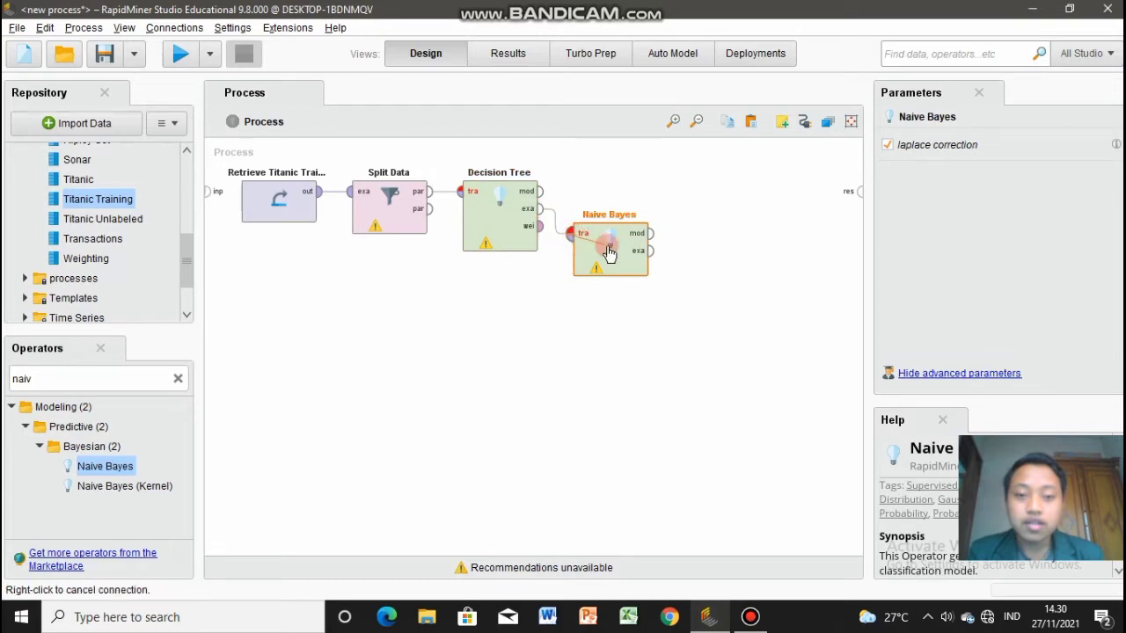
Step: Define three partitions for Split Data with ratios 0.8, 0.2 and 0.2, and view the available sampling types
{"action": "left_click", "coordinate": [396, 218]}
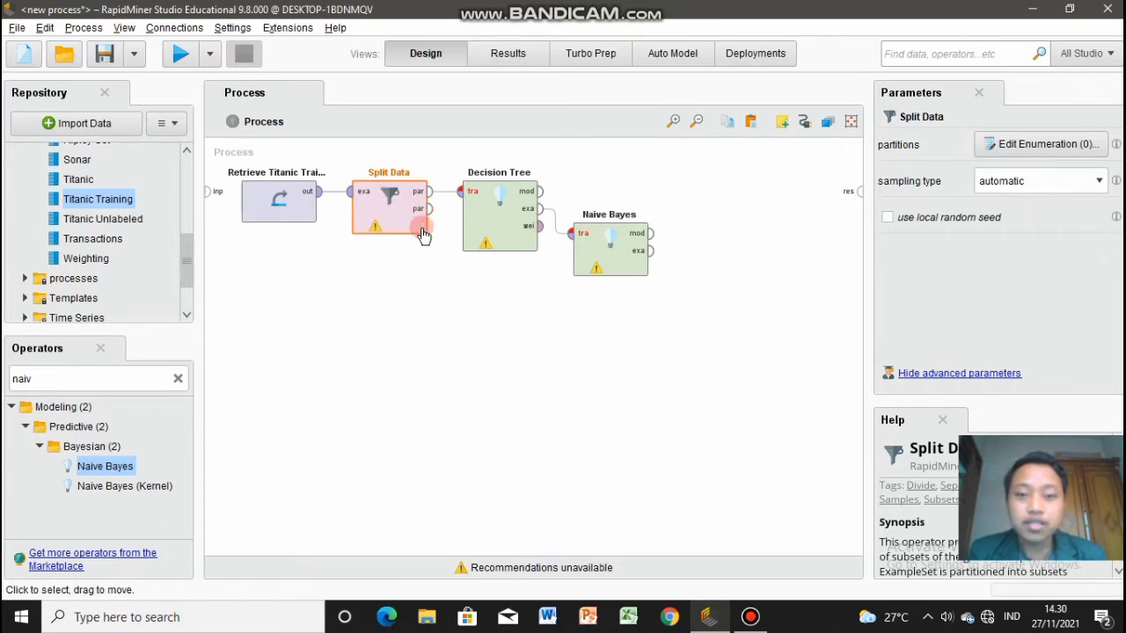
{"action": "left_click", "coordinate": [1029, 145]}
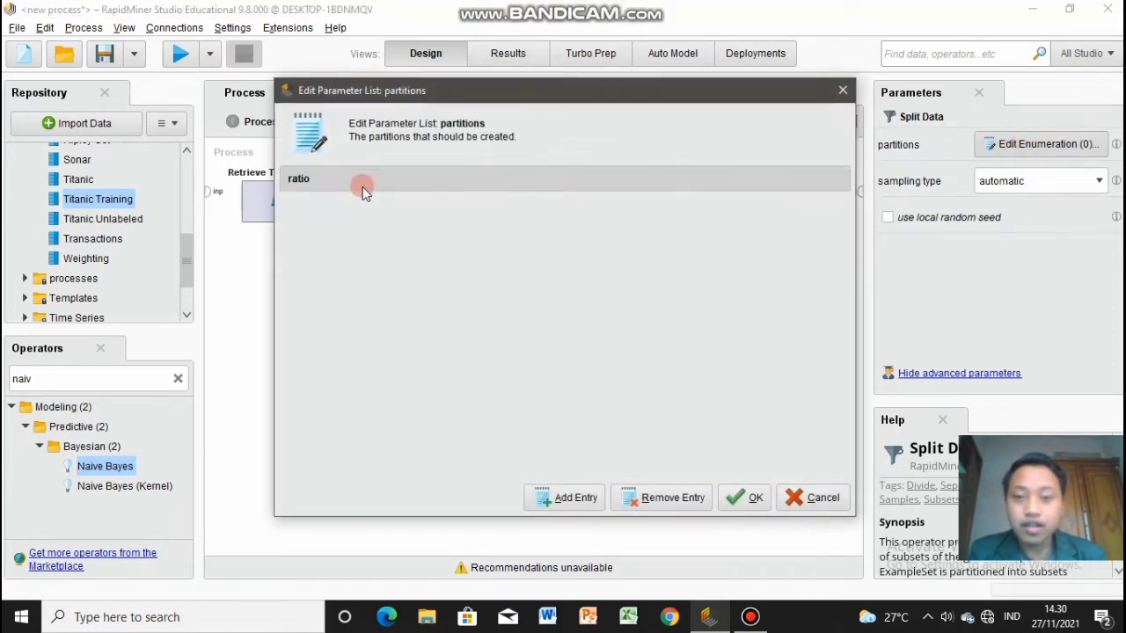
{"action": "left_click", "coordinate": [566, 498]}
{"action": "left_click", "coordinate": [566, 498]}
{"action": "left_click", "coordinate": [567, 498]}
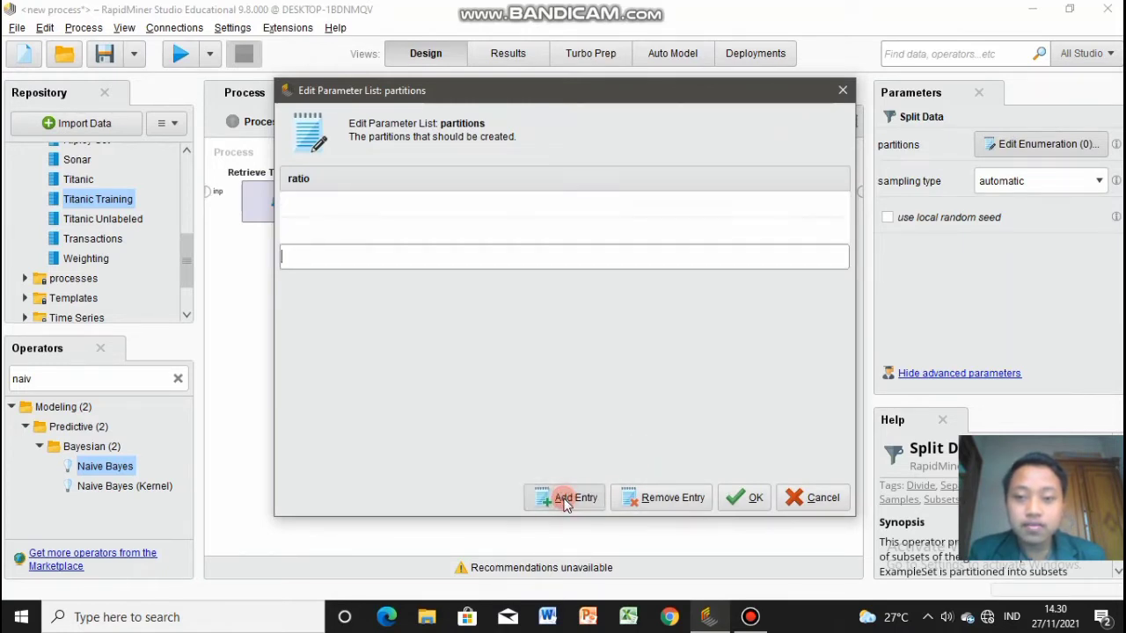
{"action": "left_click", "coordinate": [392, 204]}
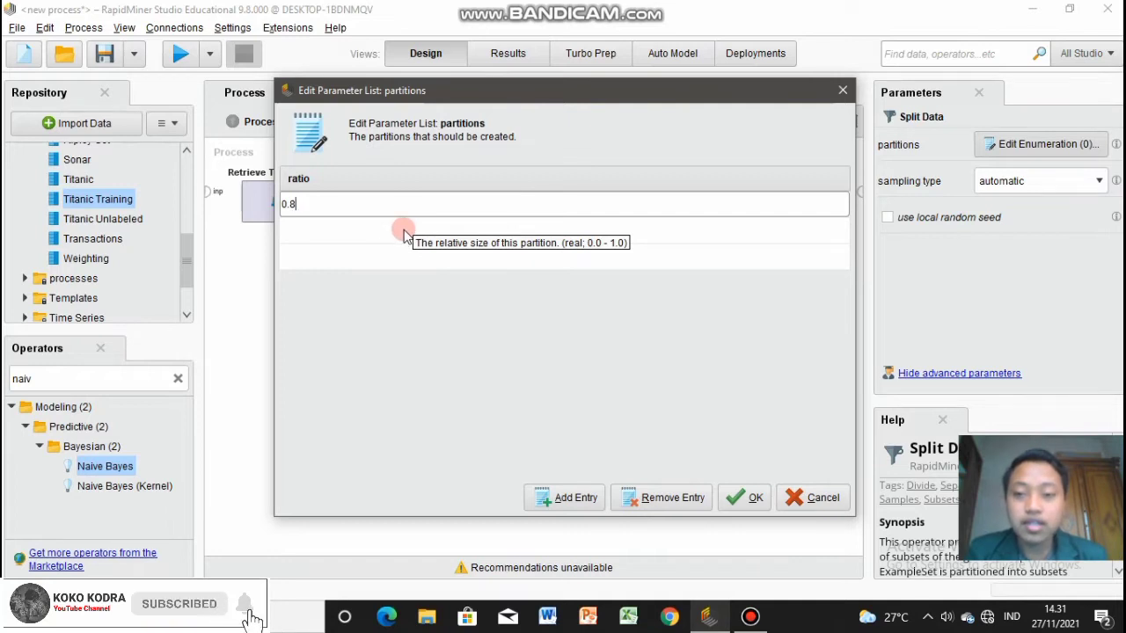
{"action": "left_click", "coordinate": [403, 230]}
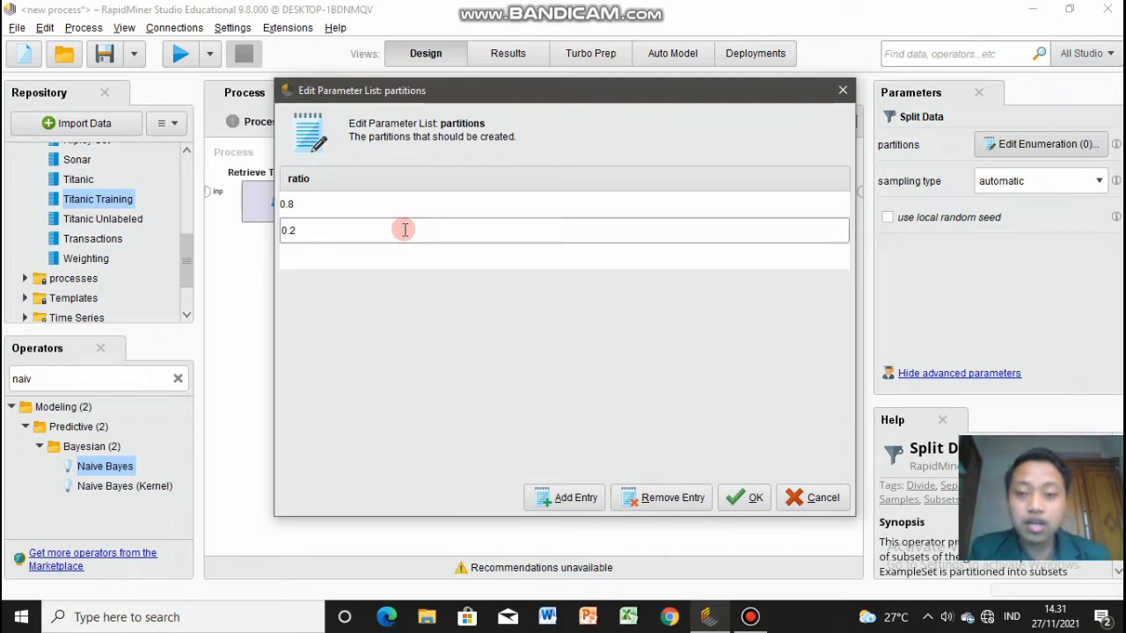
{"action": "left_click", "coordinate": [411, 261]}
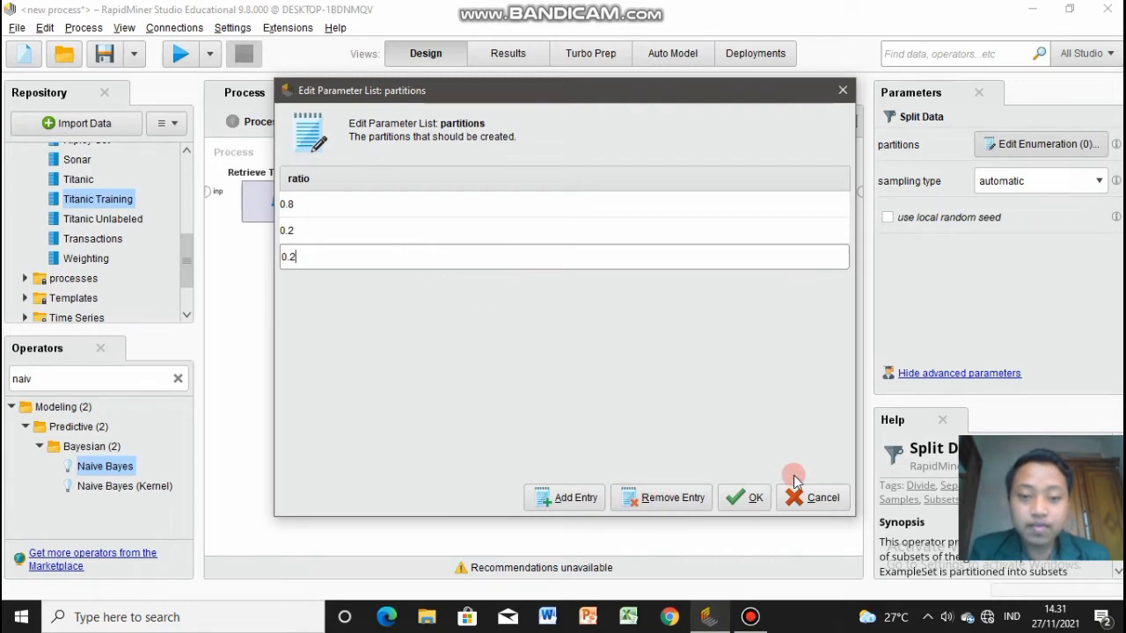
{"action": "left_click", "coordinate": [758, 498]}
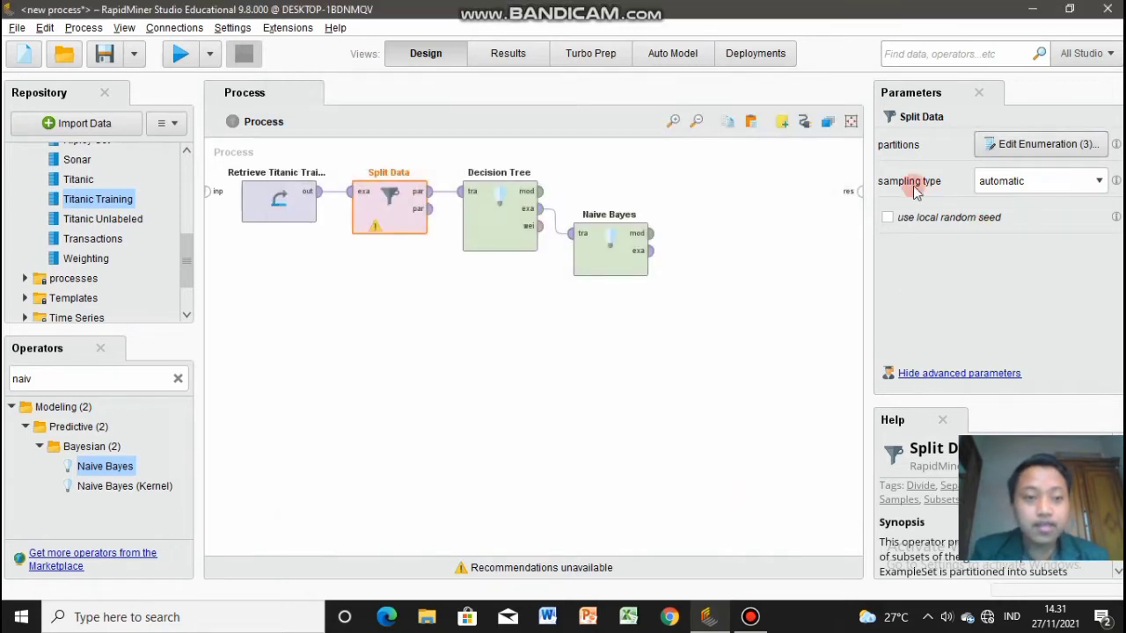
{"action": "left_click", "coordinate": [1084, 183]}
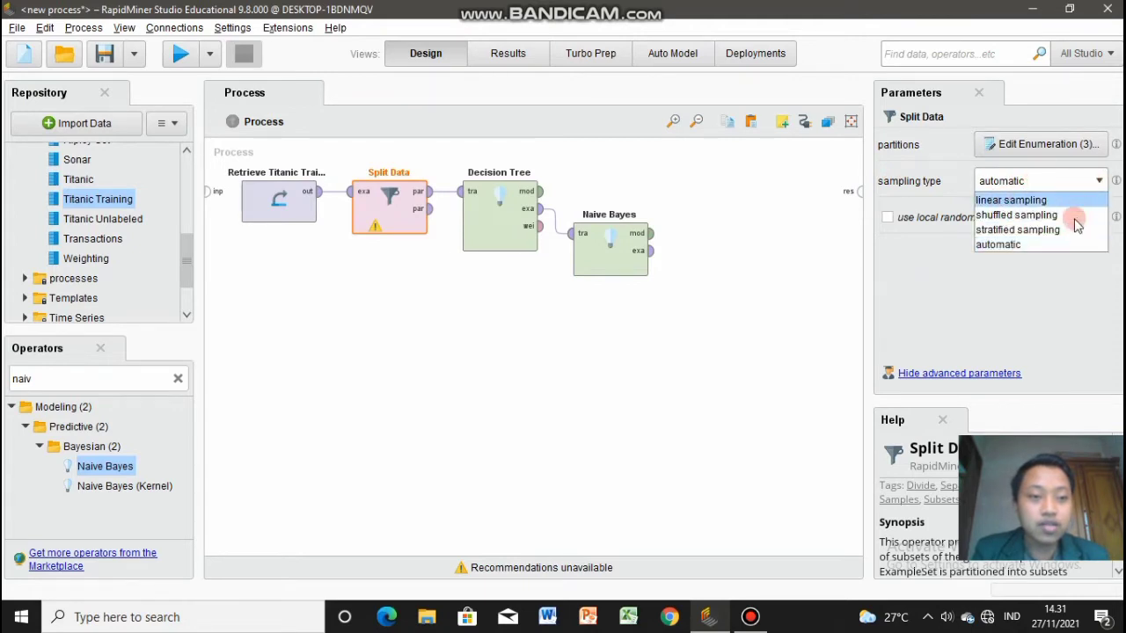
{"action": "left_click", "coordinate": [1034, 274]}
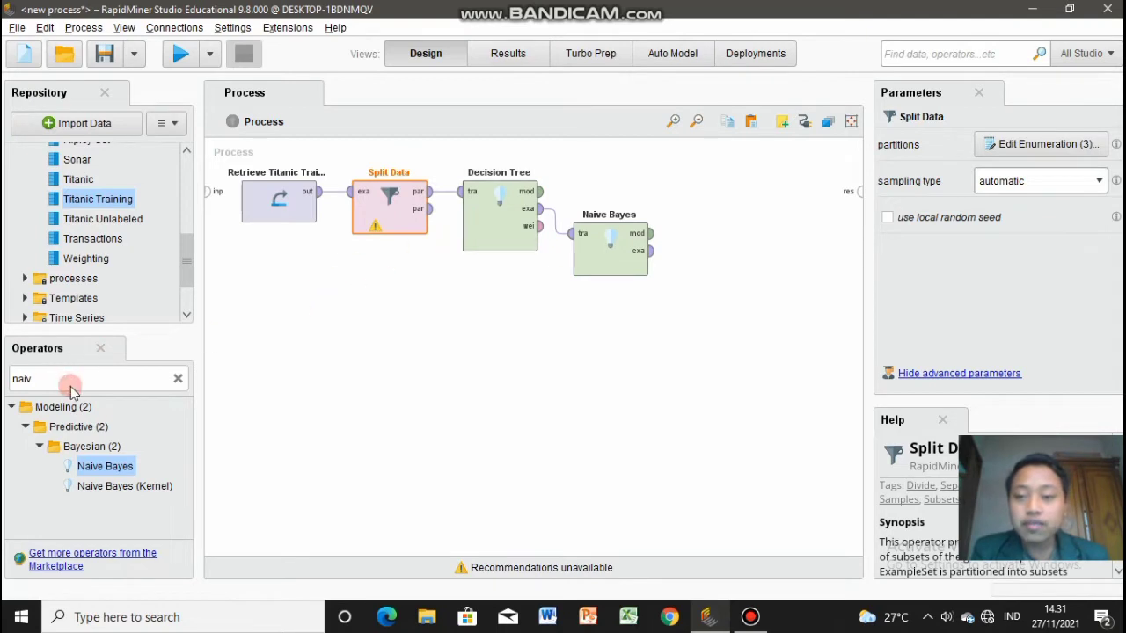
Step: Find the Apply Model operator and add it to the process after Naive Bayes, level with the Decision Tree
{"action": "left_click", "coordinate": [98, 378]}
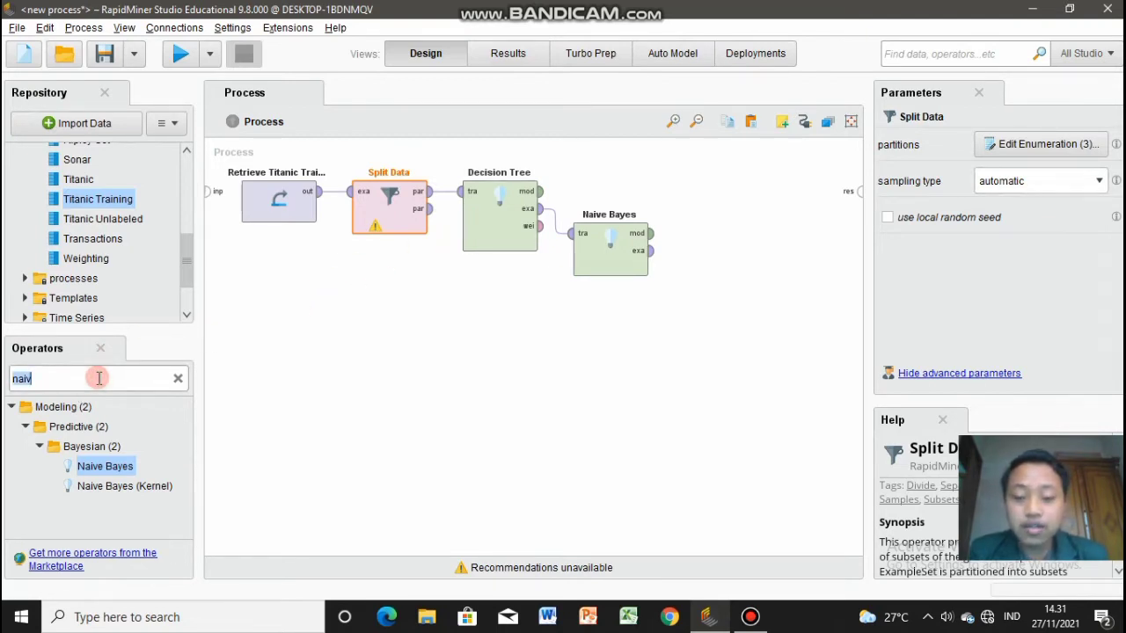
{"action": "type", "text": "apply"}
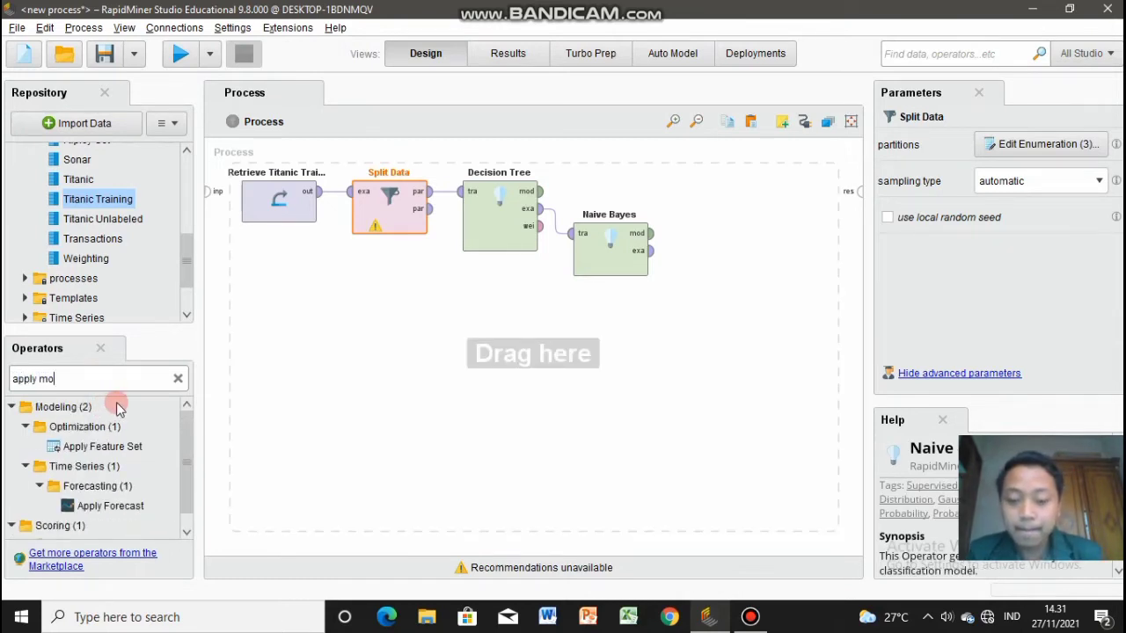
{"action": "type", "text": " mo"}
{"action": "left_click", "coordinate": [79, 506]}
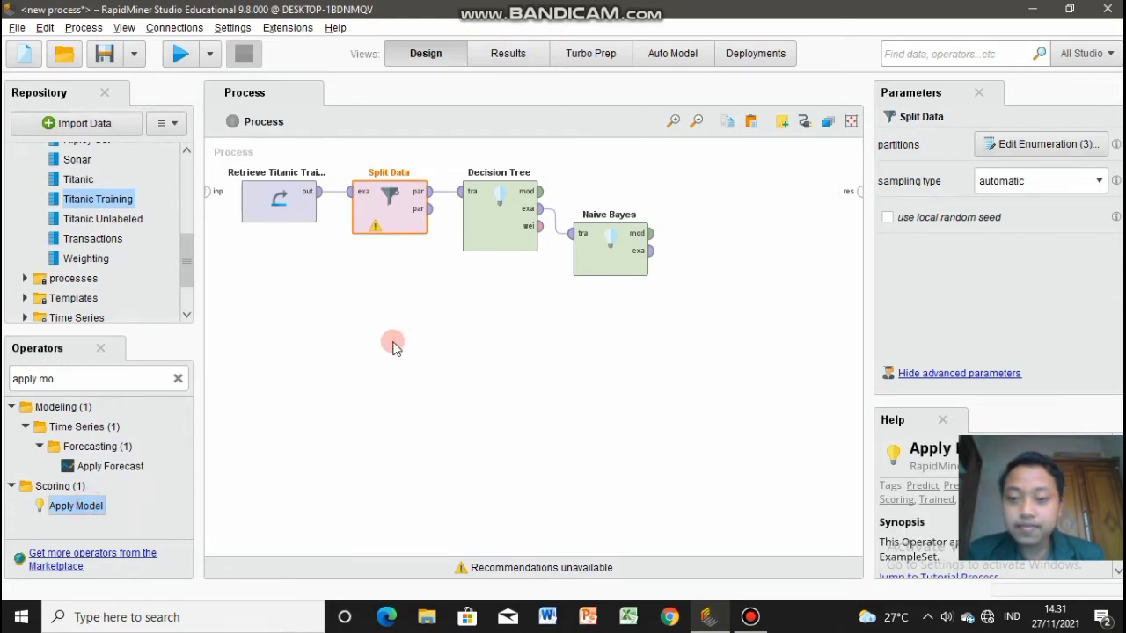
{"action": "left_click_drag", "start_coordinate": [64, 510], "coordinate": [632, 232]}
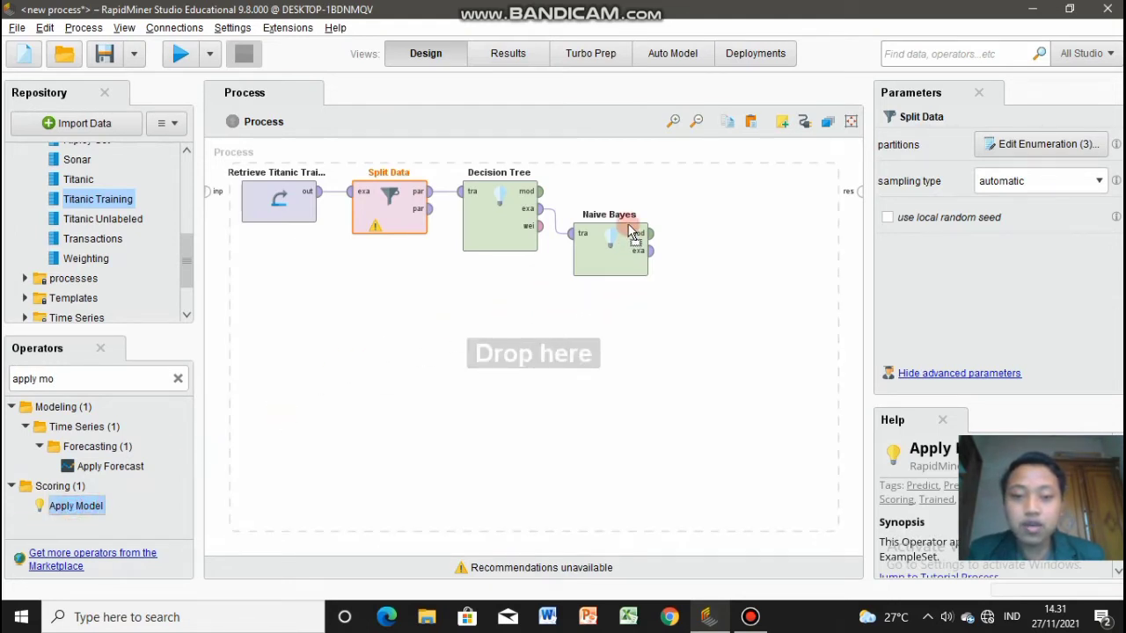
{"action": "left_click_drag", "start_coordinate": [689, 185], "coordinate": [723, 211]}
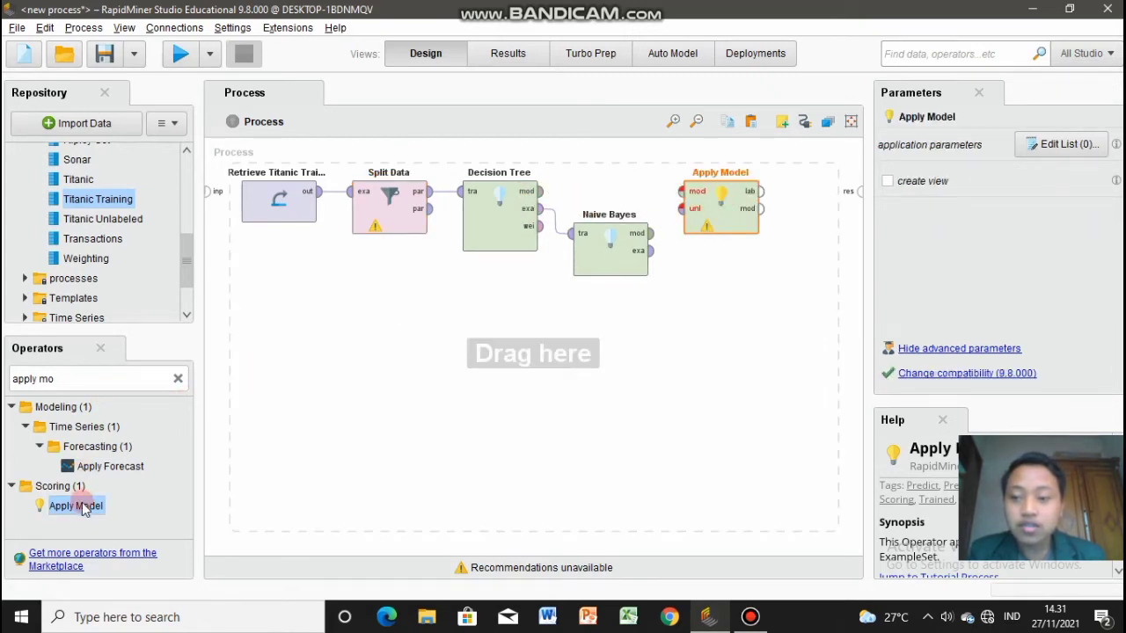
Step: Add a second Apply Model operator directly below the first one, and move Naive Bayes lower in the process
{"action": "left_click_drag", "start_coordinate": [81, 504], "coordinate": [517, 372]}
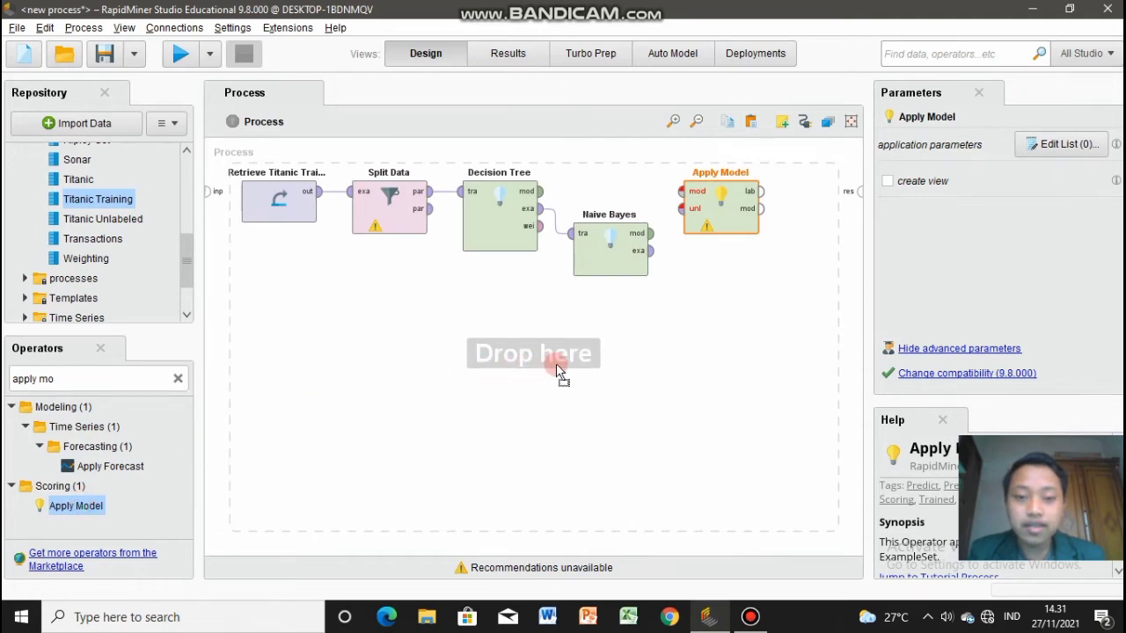
{"action": "left_click_drag", "start_coordinate": [594, 364], "coordinate": [713, 332]}
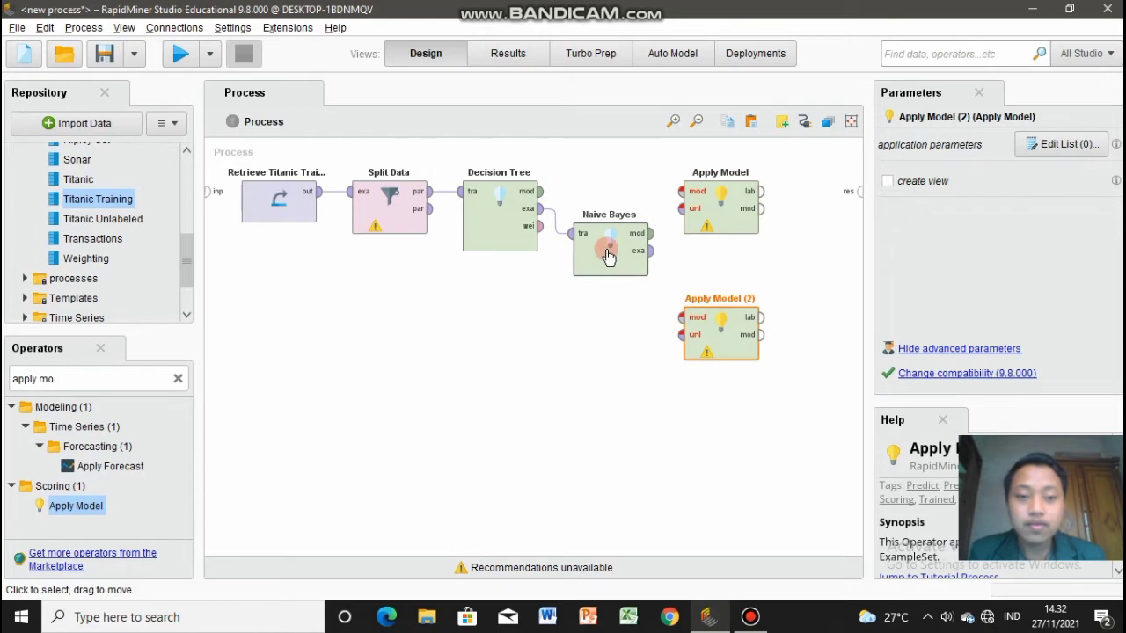
{"action": "left_click_drag", "start_coordinate": [609, 266], "coordinate": [604, 304]}
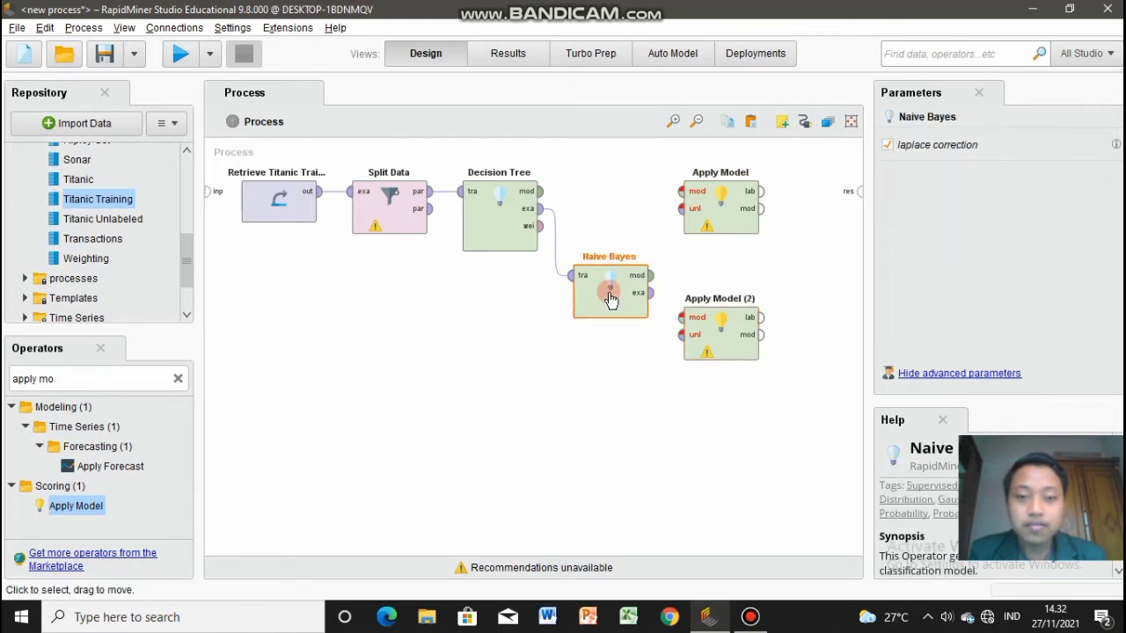
Step: Connect Decision Tree's model output to the first Apply Model and Naive Bayes' model output to the second, with Naive Bayes level with the latter
{"action": "left_click", "coordinate": [538, 195]}
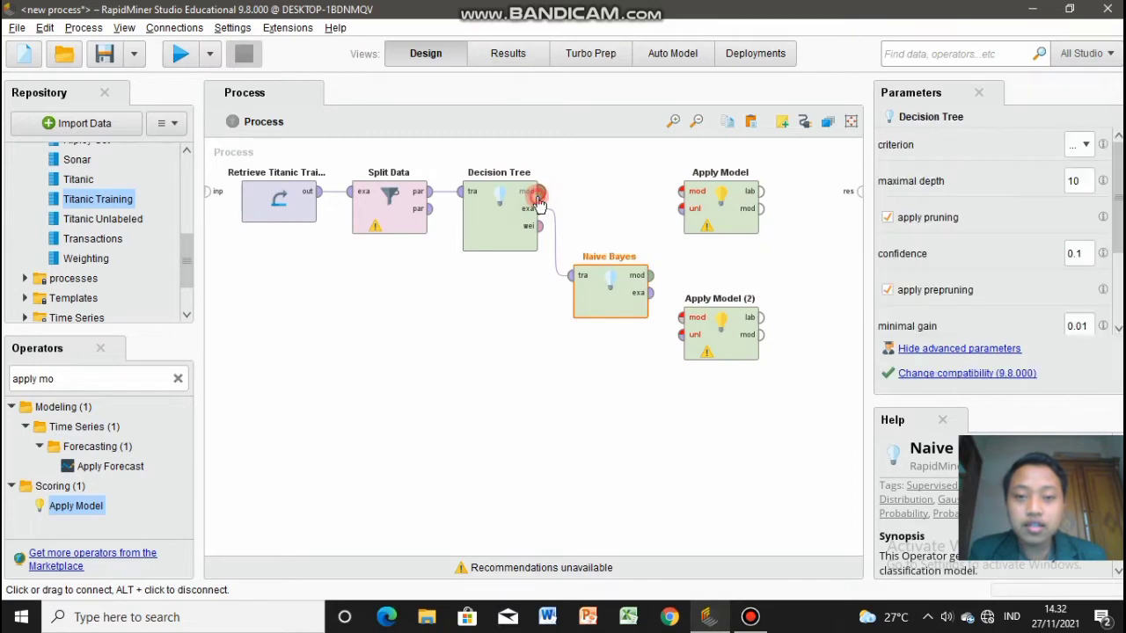
{"action": "left_click", "coordinate": [693, 192]}
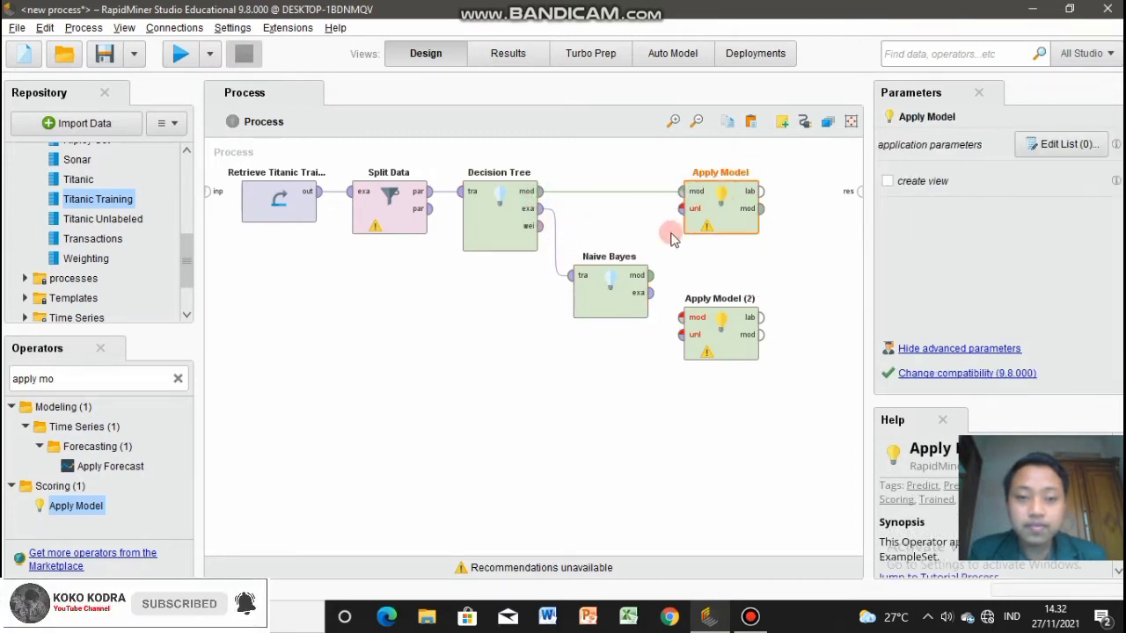
{"action": "left_click", "coordinate": [606, 292]}
{"action": "left_click_drag", "start_coordinate": [607, 327], "coordinate": [681, 318]}
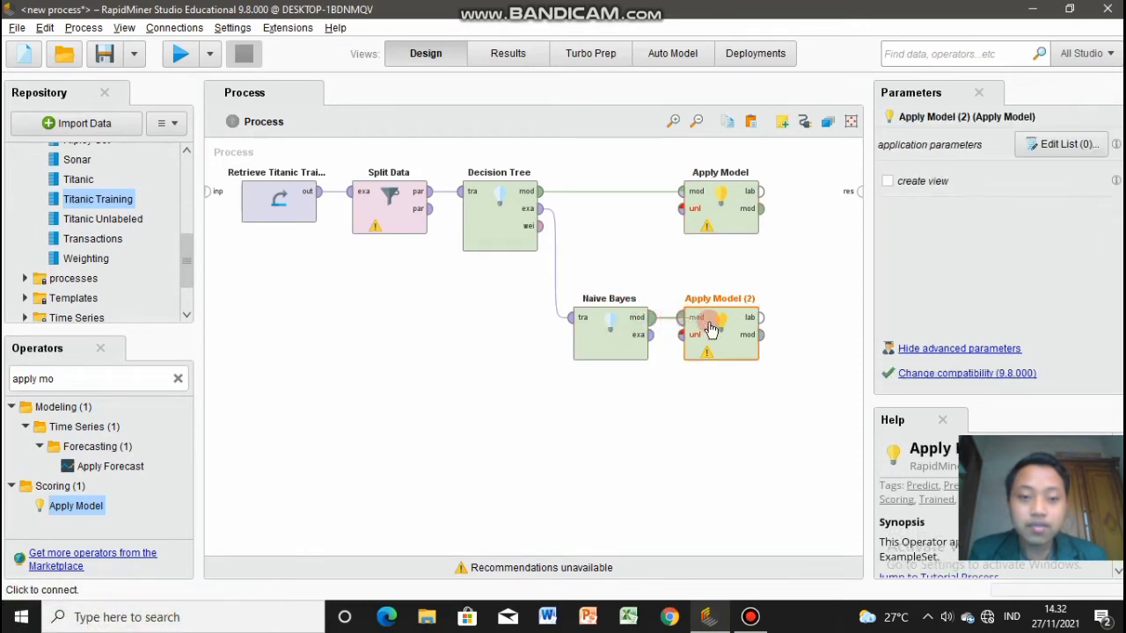
Step: Rename the Apply Model operator fed by the Decision Tree as "Apply Model Decision T"
{"action": "left_click", "coordinate": [731, 171]}
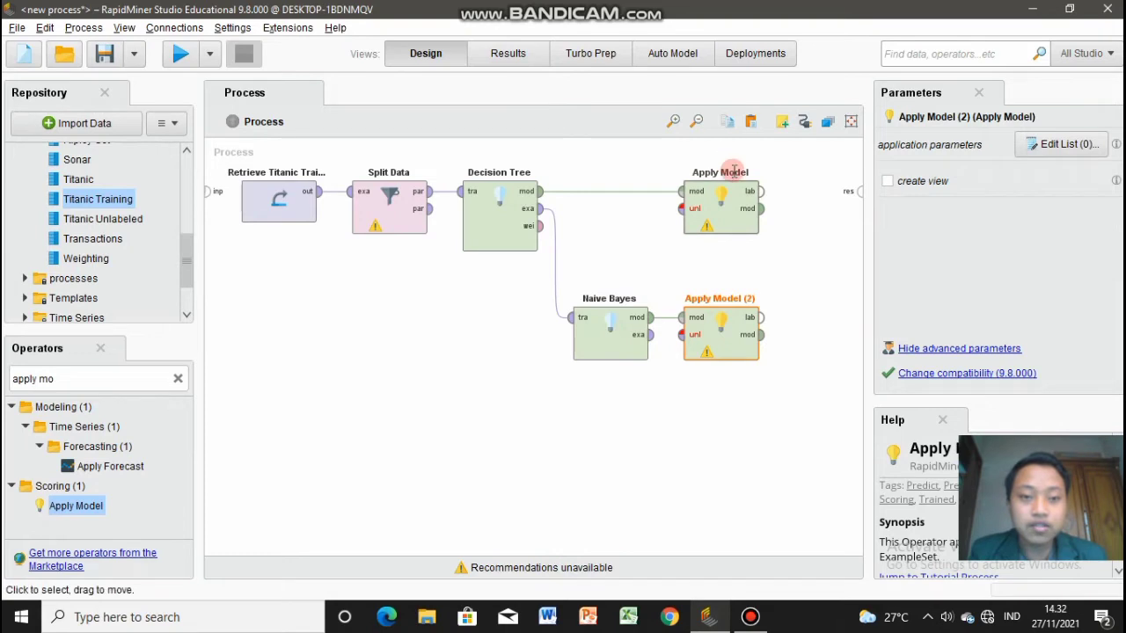
{"action": "double_click", "coordinate": [741, 171]}
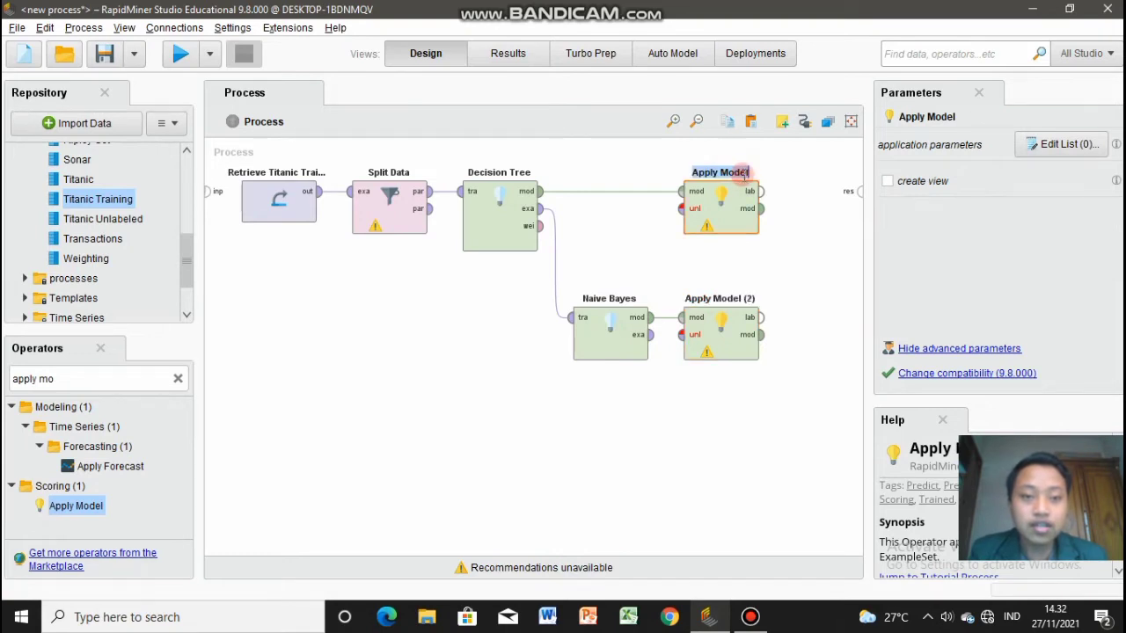
{"action": "left_click", "coordinate": [754, 173]}
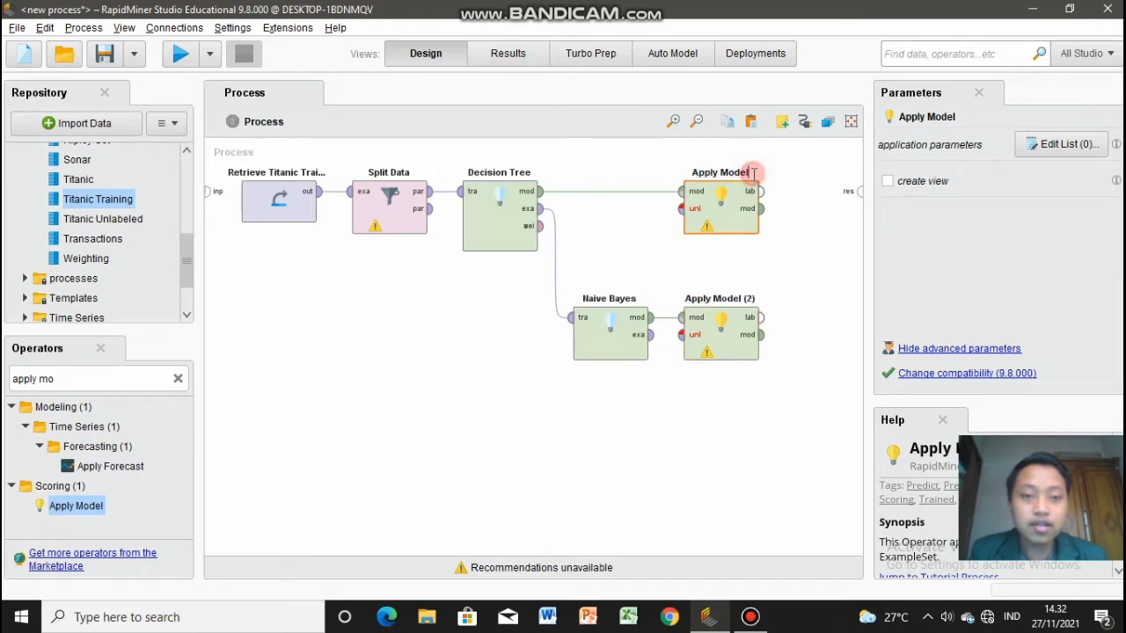
{"action": "left_click", "coordinate": [803, 197]}
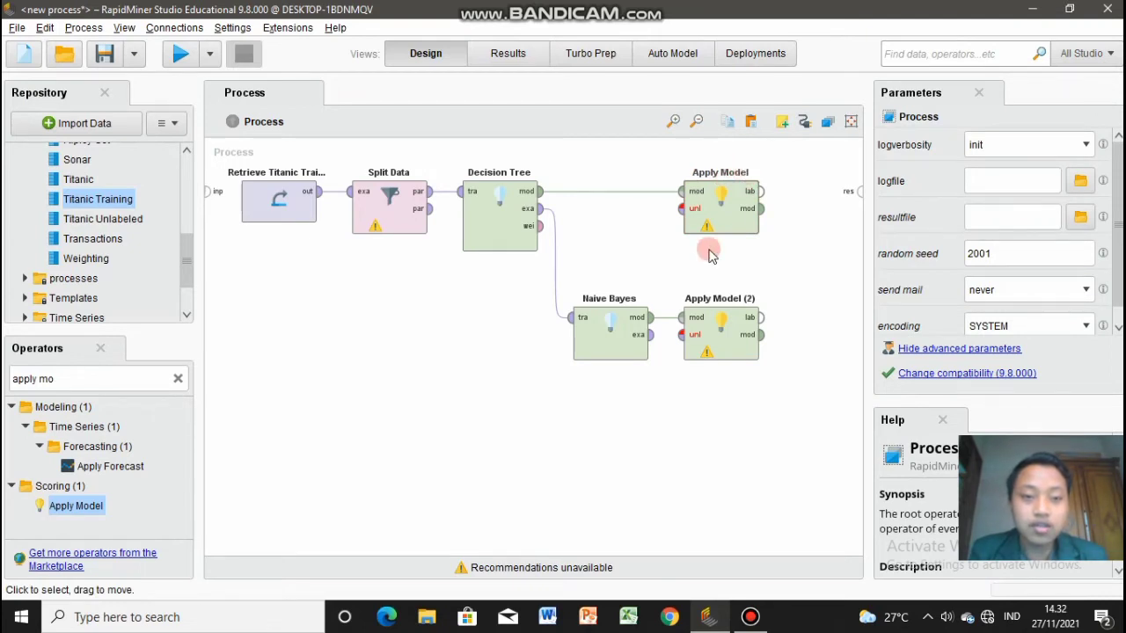
{"action": "left_click", "coordinate": [723, 227]}
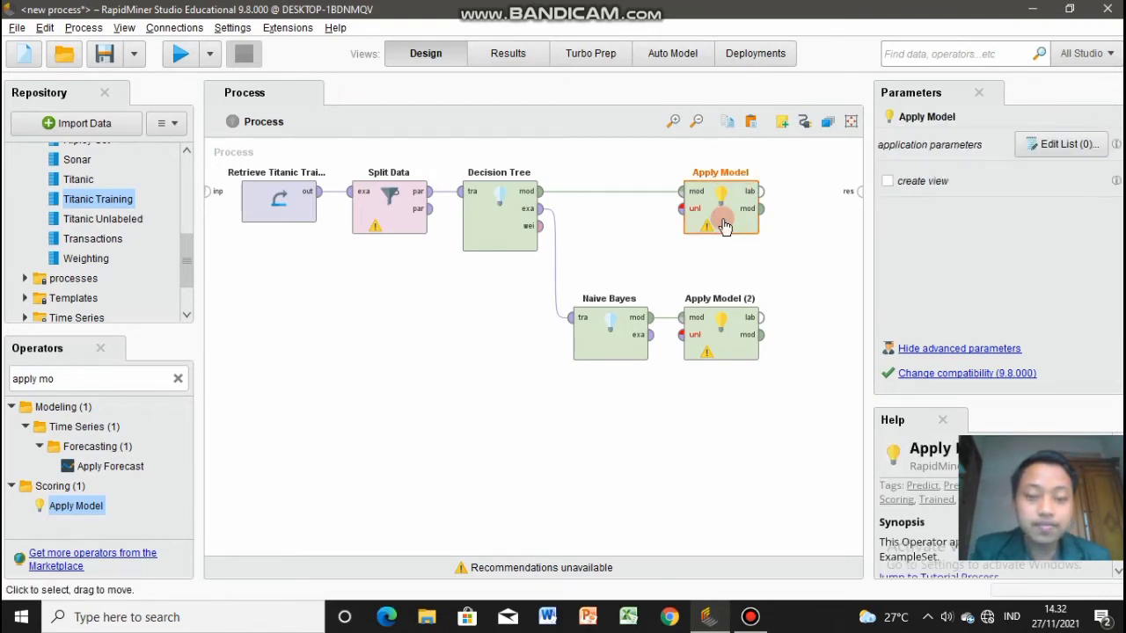
{"action": "key", "text": "F2"}
{"action": "left_click", "coordinate": [757, 173]}
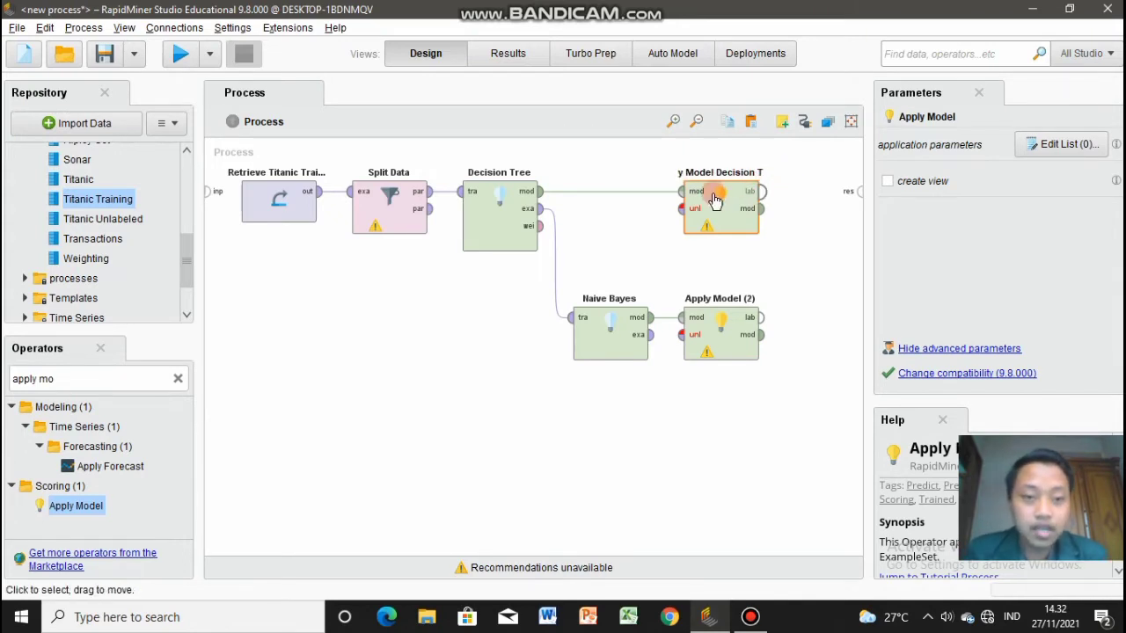
{"action": "left_click", "coordinate": [787, 231]}
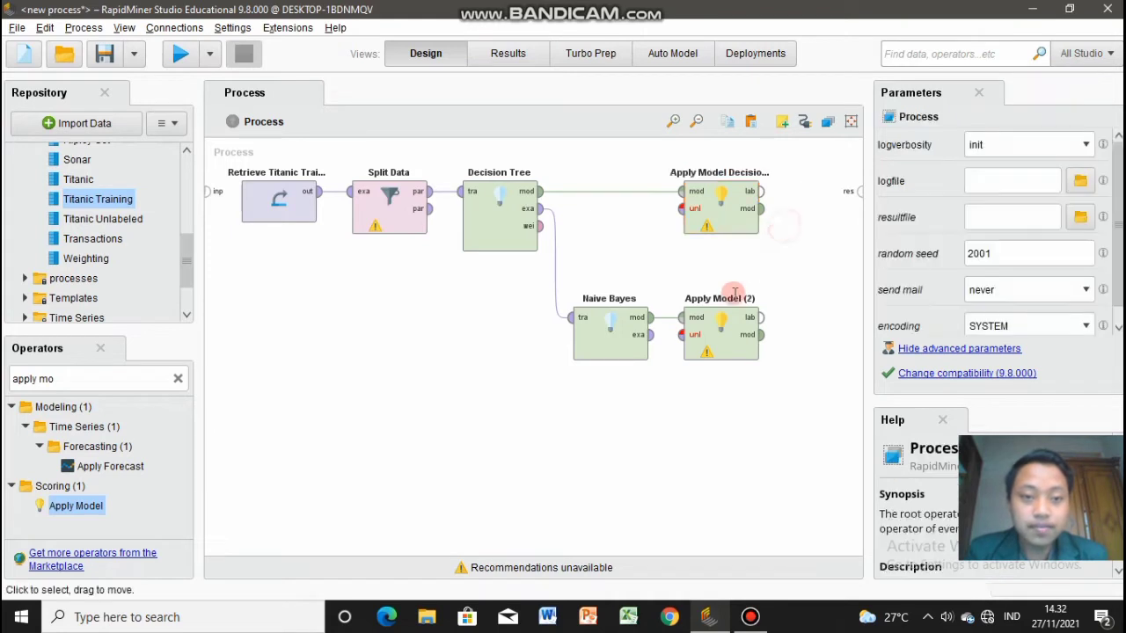
Step: Rename the Apply Model operator fed by Naive Bayes as "Apply Model Naive B"
{"action": "double_click", "coordinate": [735, 299]}
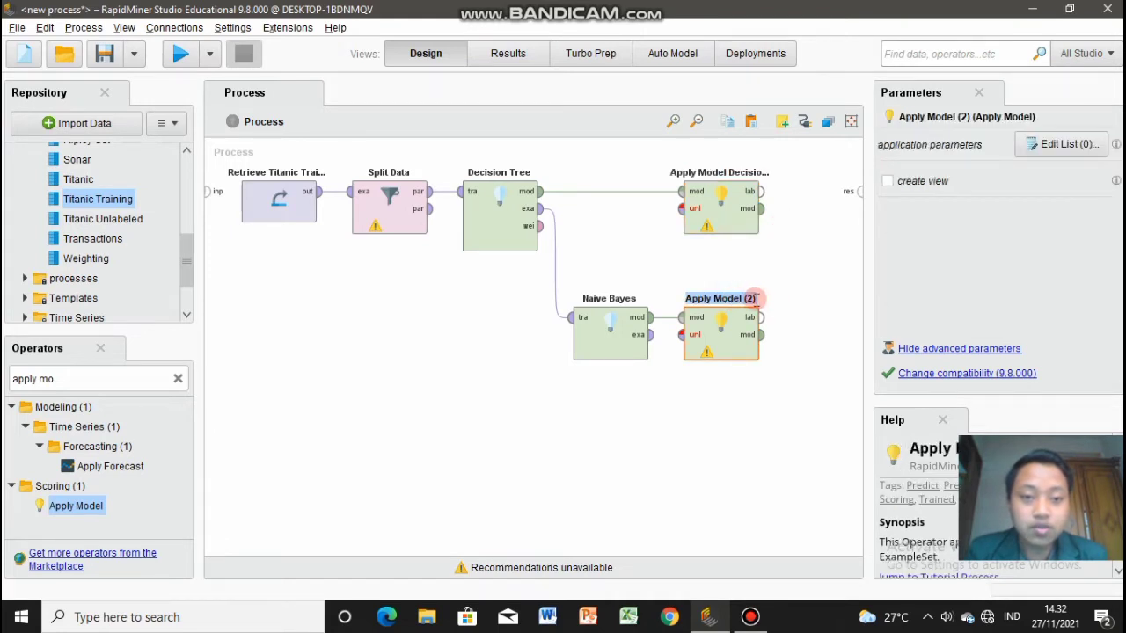
{"action": "left_click", "coordinate": [754, 299]}
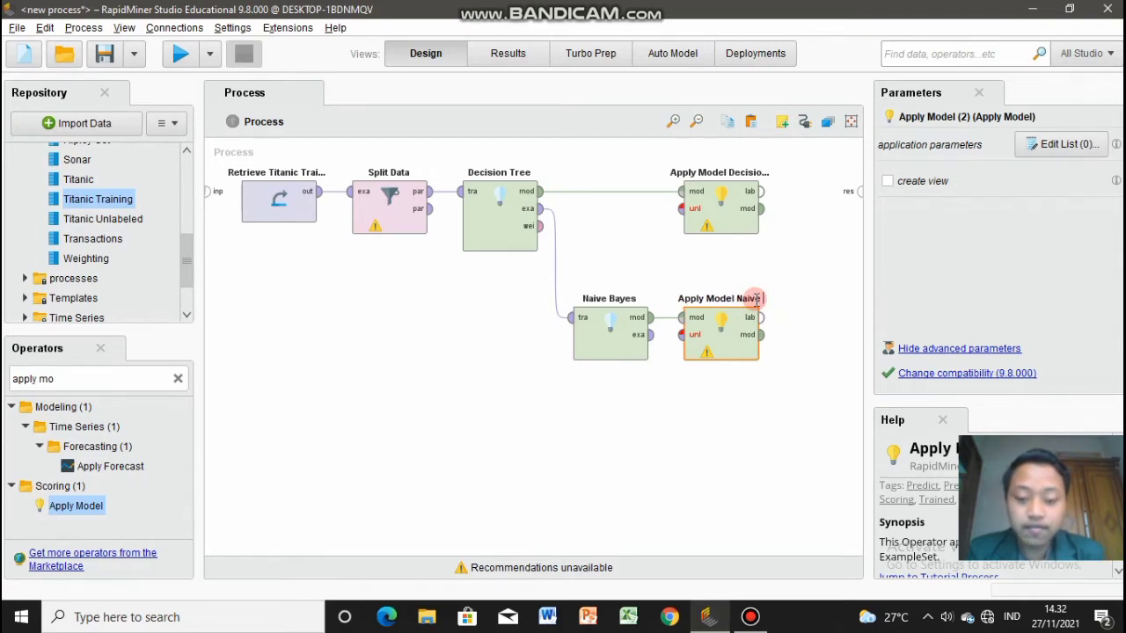
{"action": "key", "text": "Return"}
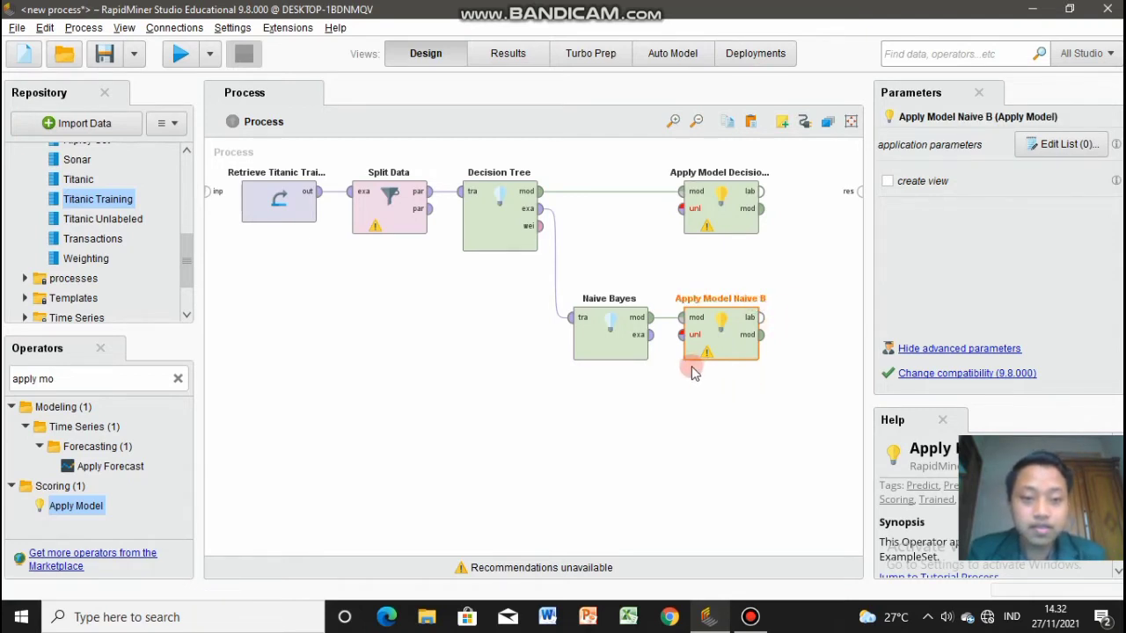
Step: Move Split Data down level with Naive Bayes and connect its second partition to the unlabelled input of Apply Model Decision T
{"action": "left_click", "coordinate": [390, 201]}
{"action": "left_click_drag", "start_coordinate": [390, 209], "coordinate": [389, 344]}
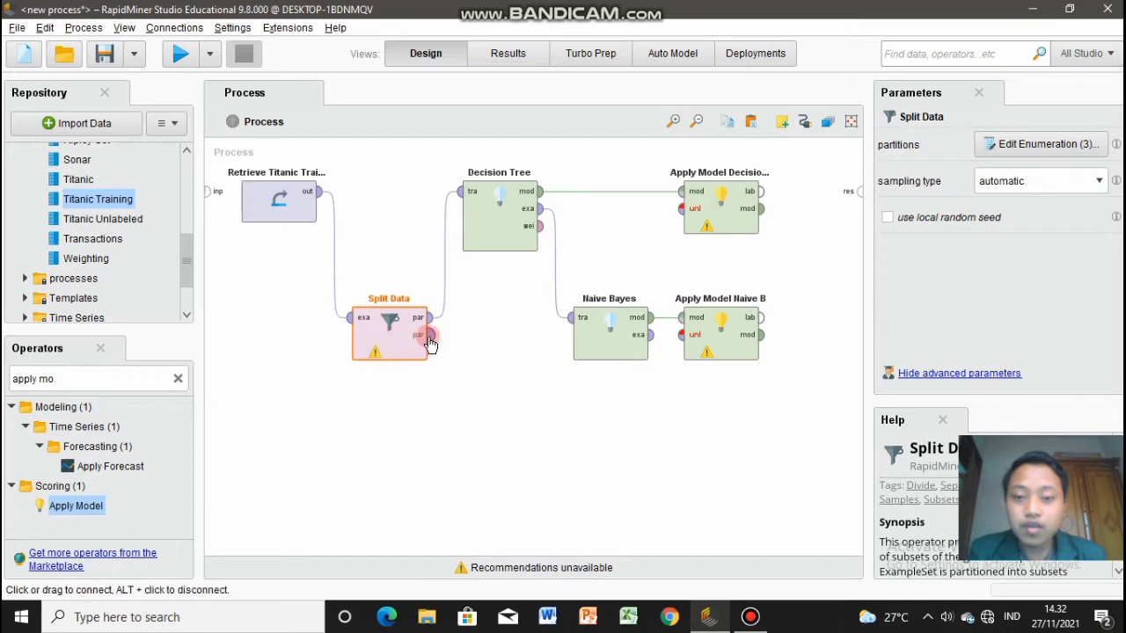
{"action": "left_click", "coordinate": [429, 336]}
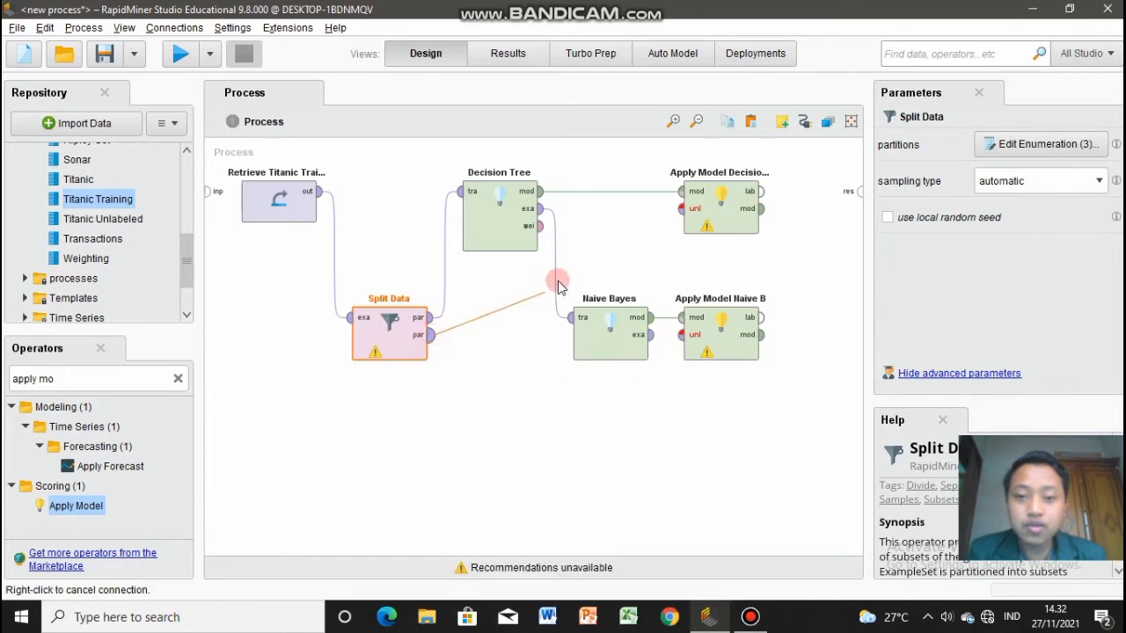
{"action": "left_click", "coordinate": [686, 211]}
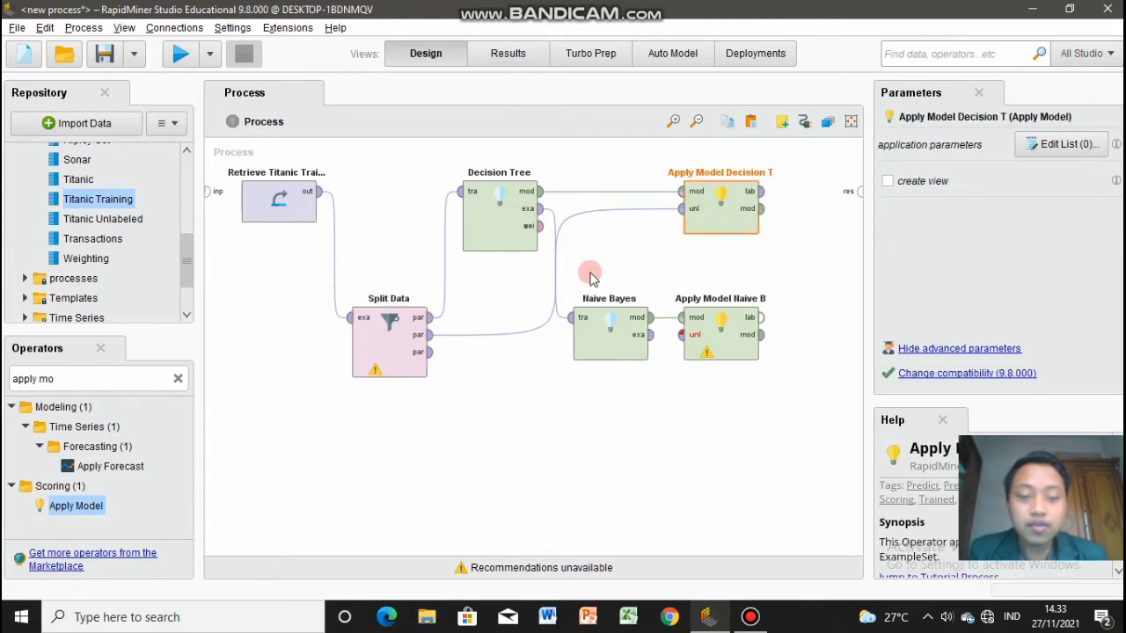
Step: Connect Split Data's third partition to the unlabelled input of Apply Model Naive B
{"action": "left_click", "coordinate": [430, 361]}
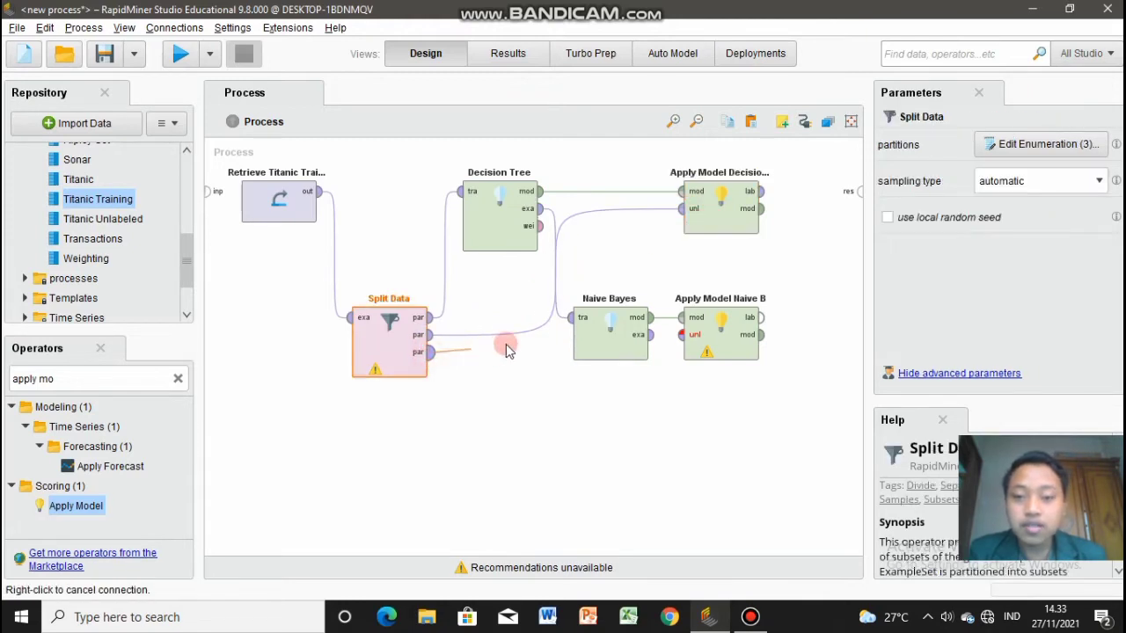
{"action": "right_click", "coordinate": [446, 375]}
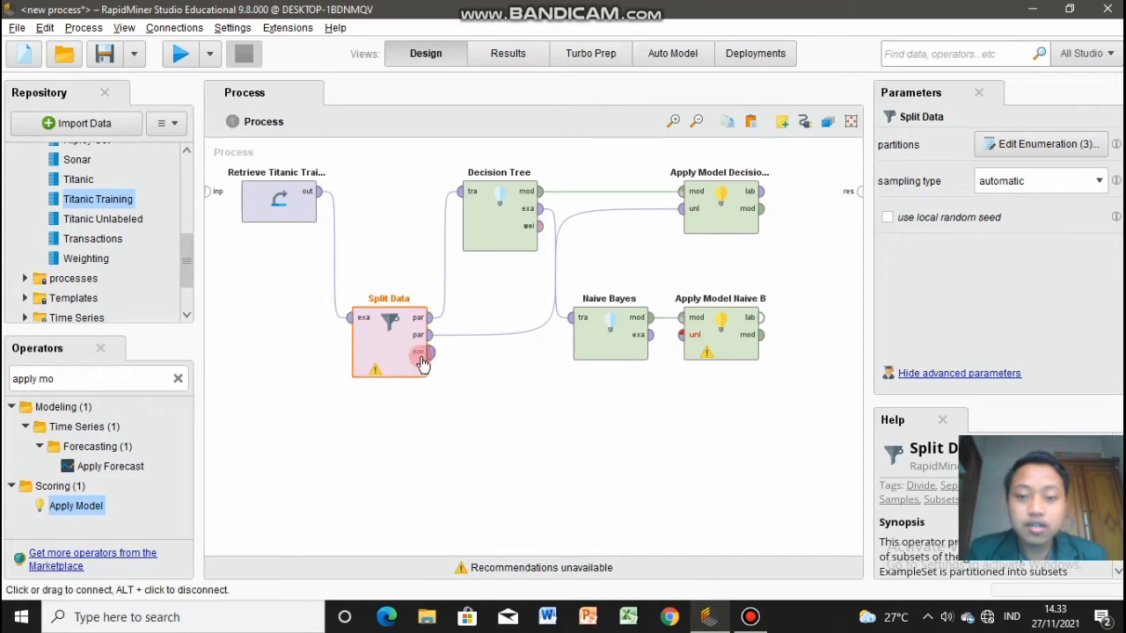
{"action": "left_click", "coordinate": [427, 359]}
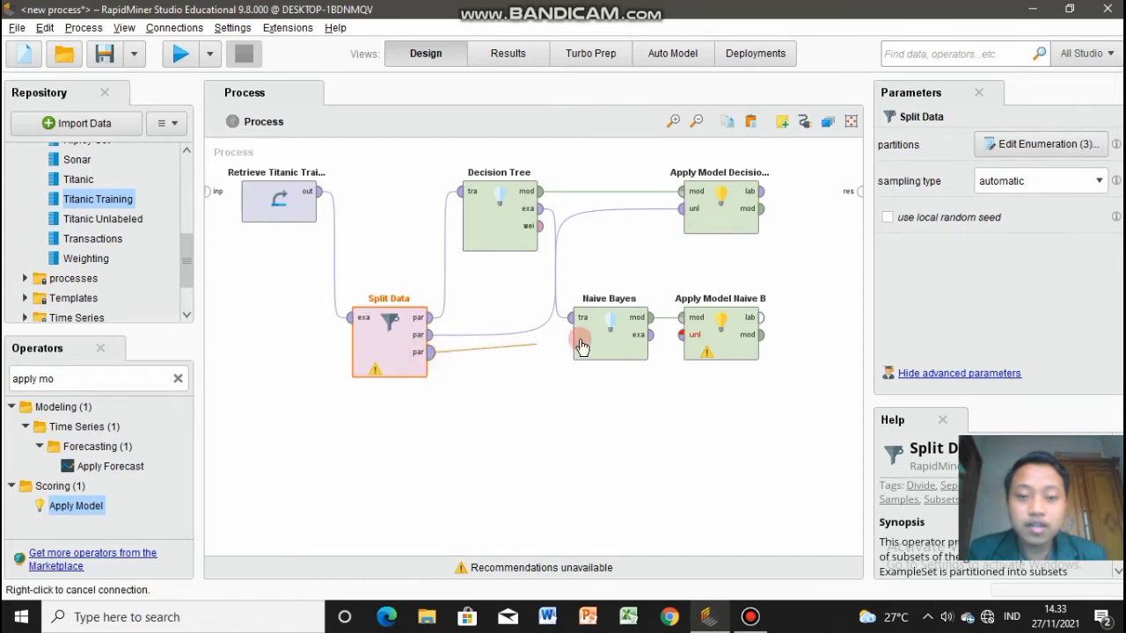
{"action": "left_click", "coordinate": [684, 338]}
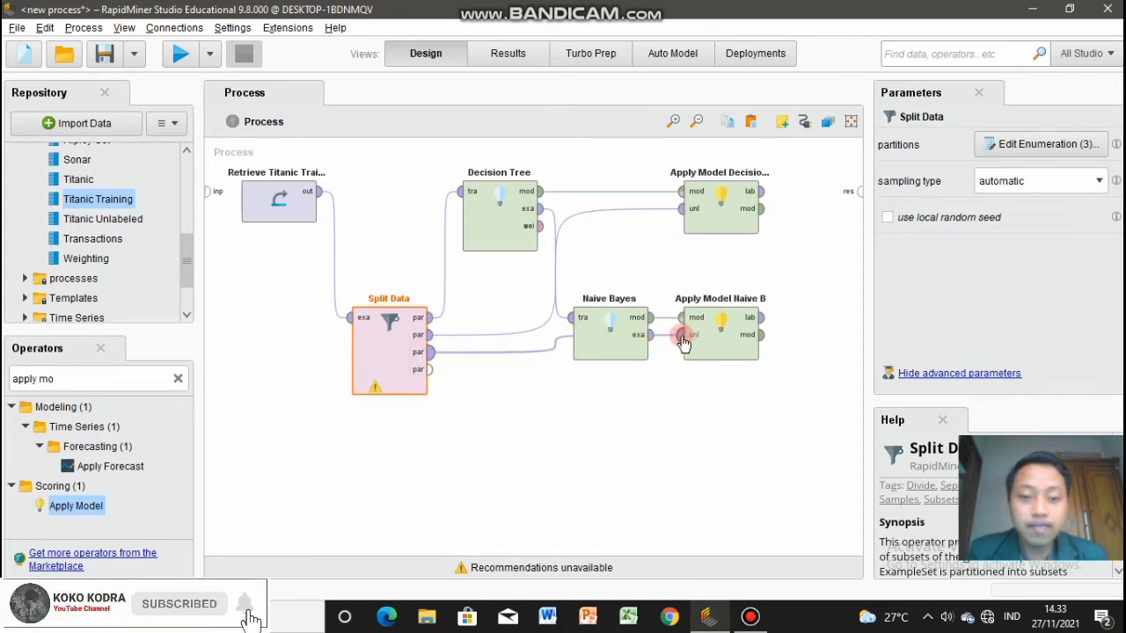
Step: Shift Decision Tree, Naive Bayes and both Apply Model operators closer to Split Data to free space after them
{"action": "left_click", "coordinate": [614, 338]}
{"action": "left_click_drag", "start_coordinate": [511, 227], "coordinate": [456, 229]}
{"action": "left_click_drag", "start_coordinate": [611, 333], "coordinate": [581, 335]}
{"action": "left_click_drag", "start_coordinate": [727, 209], "coordinate": [671, 211]}
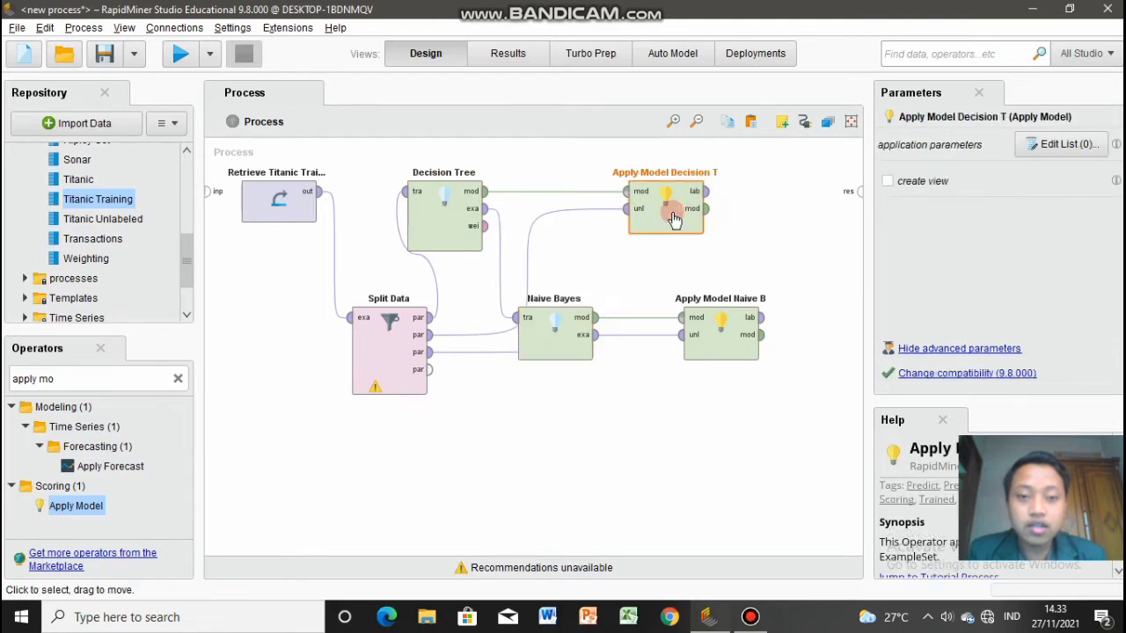
{"action": "left_click_drag", "start_coordinate": [737, 348], "coordinate": [682, 348]}
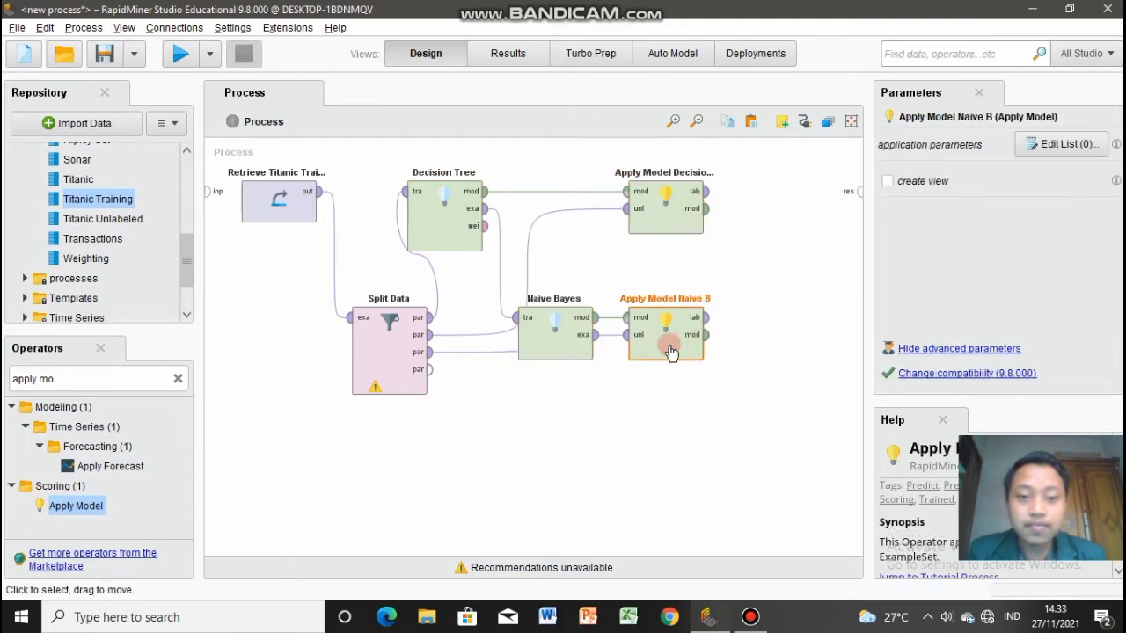
Step: Find the Performance operator and add it to the process after Apply Model Decision T
{"action": "left_click", "coordinate": [126, 375]}
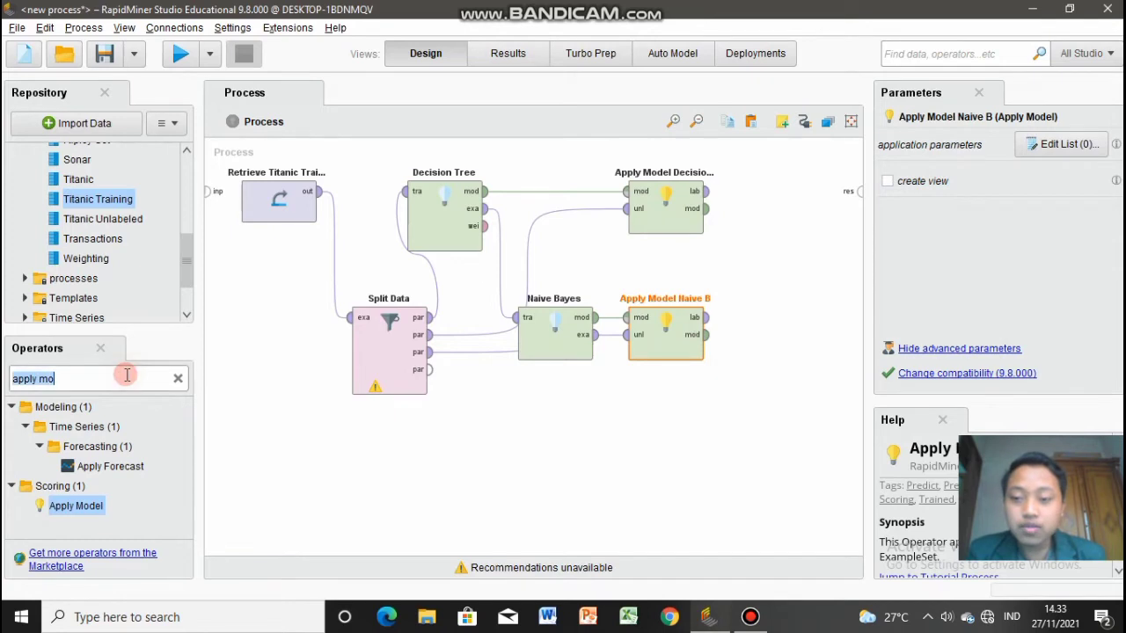
{"action": "type", "text": "performance"}
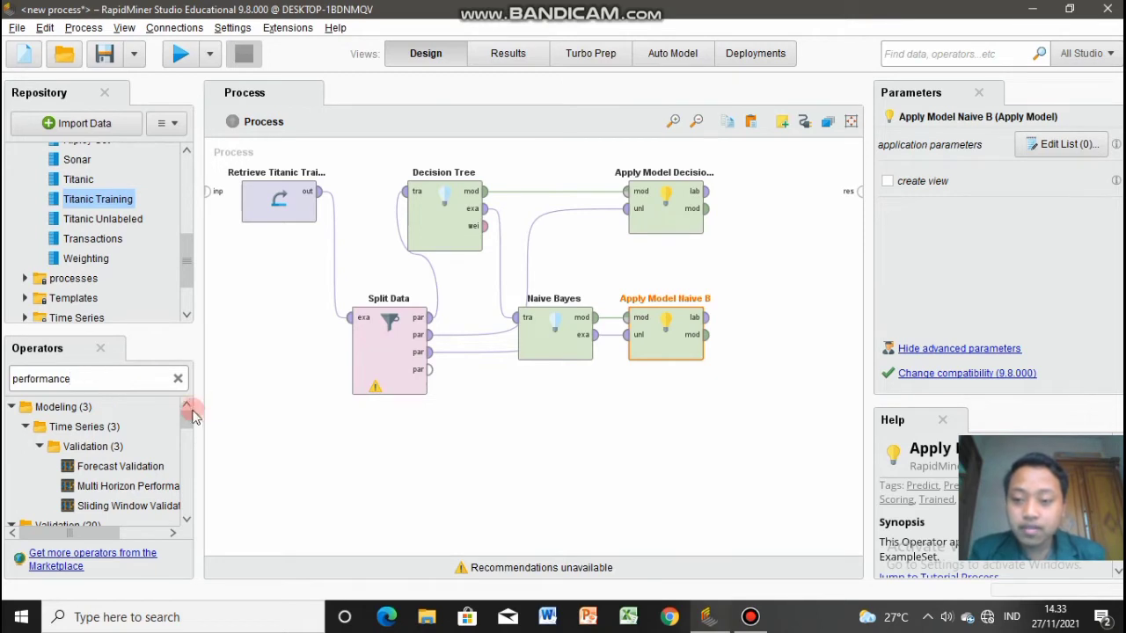
{"action": "left_click_drag", "start_coordinate": [193, 422], "coordinate": [191, 460]}
{"action": "left_click_drag", "start_coordinate": [96, 499], "coordinate": [765, 202]}
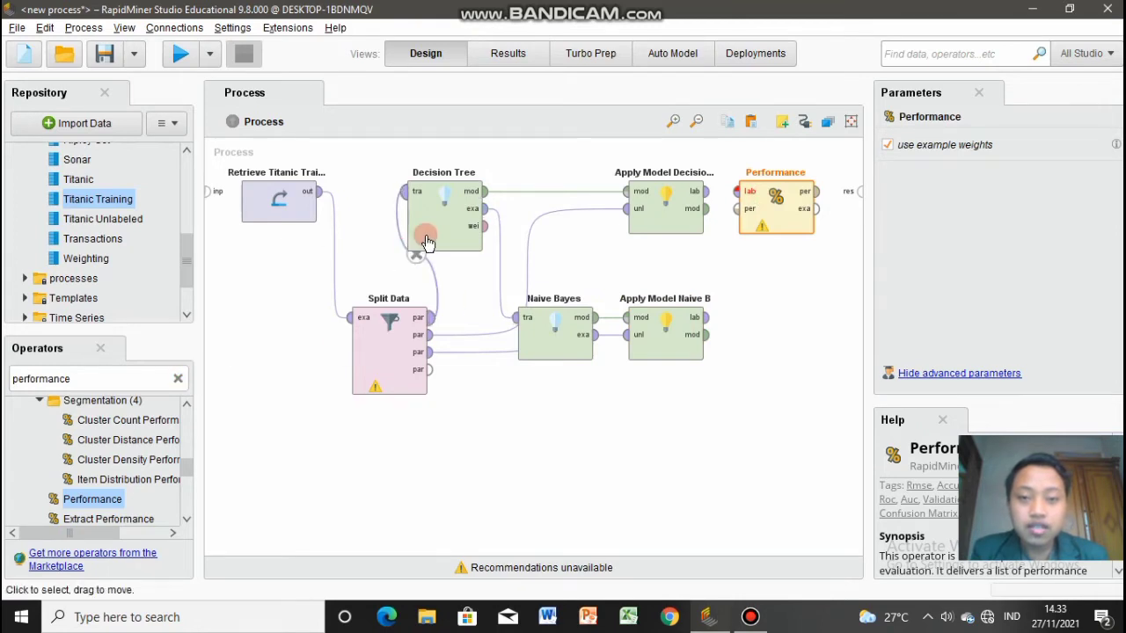
Step: Add a second Performance operator below the first, level with Apply Model Naive B
{"action": "left_click_drag", "start_coordinate": [95, 498], "coordinate": [101, 501]}
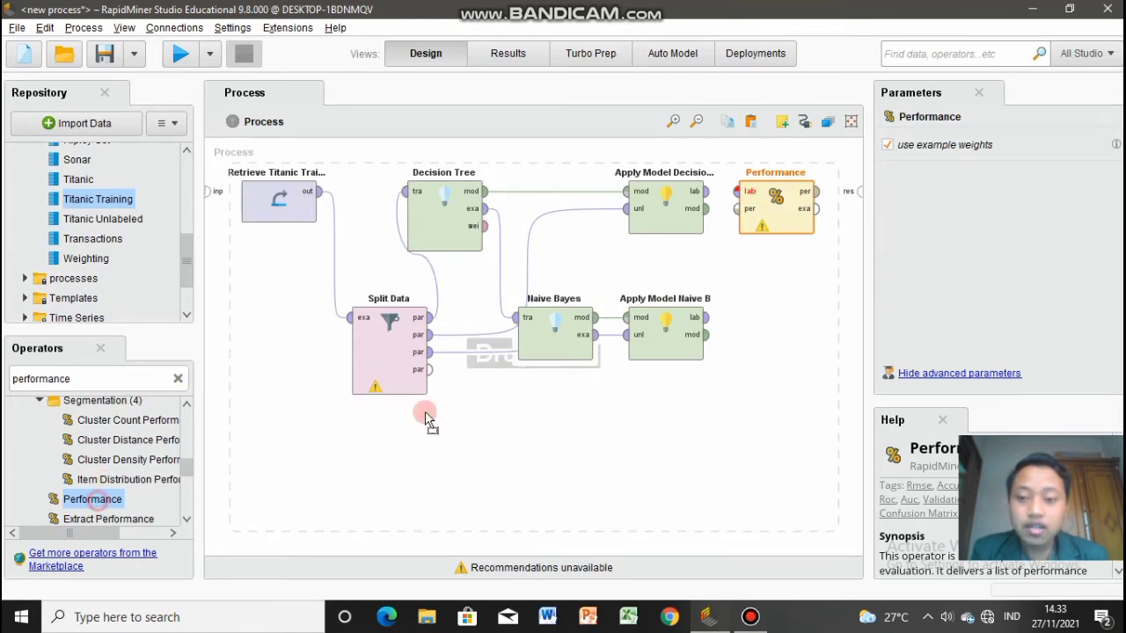
{"action": "left_click_drag", "start_coordinate": [426, 413], "coordinate": [604, 385]}
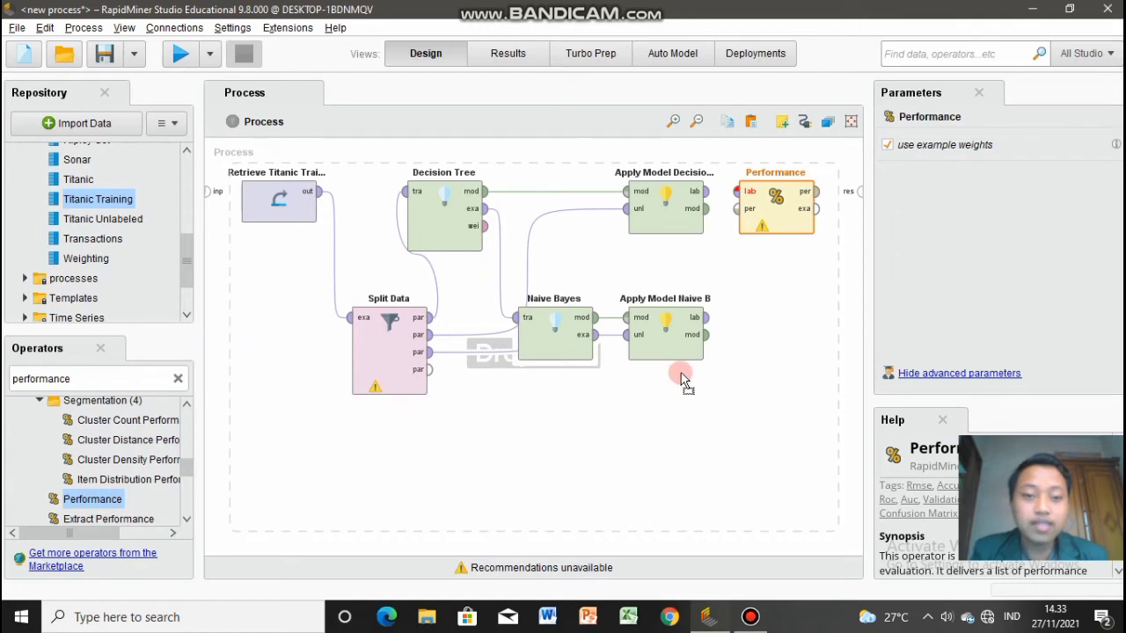
{"action": "left_click_drag", "start_coordinate": [720, 355], "coordinate": [771, 323]}
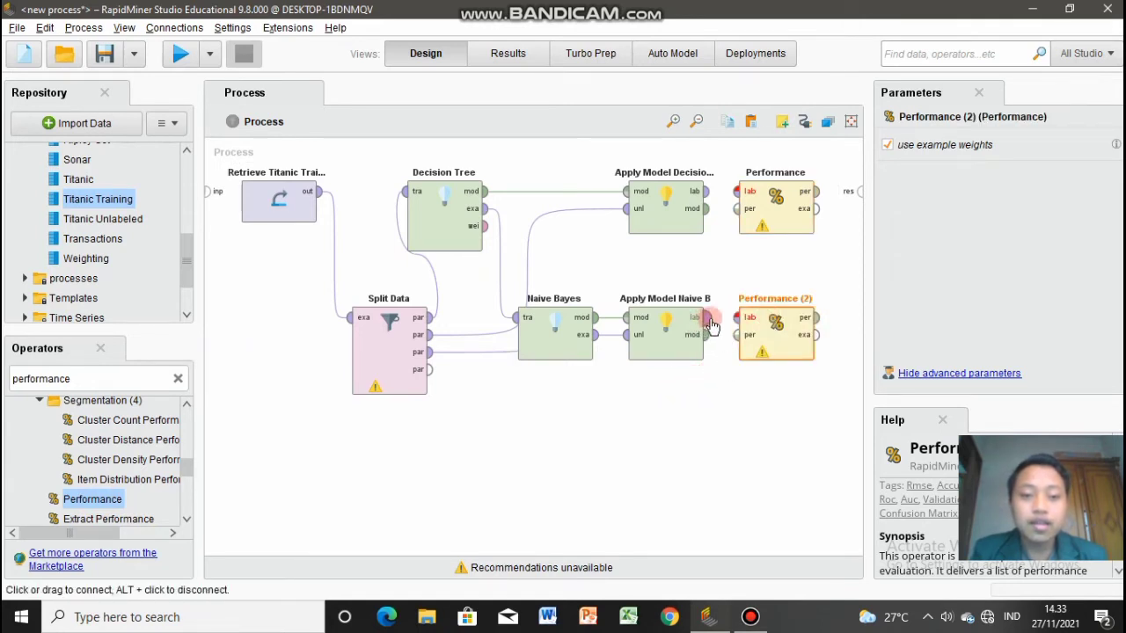
Step: Connect the labelled data output of each Apply Model operator to the labelled data input of the Performance operator beside it
{"action": "left_click", "coordinate": [704, 191]}
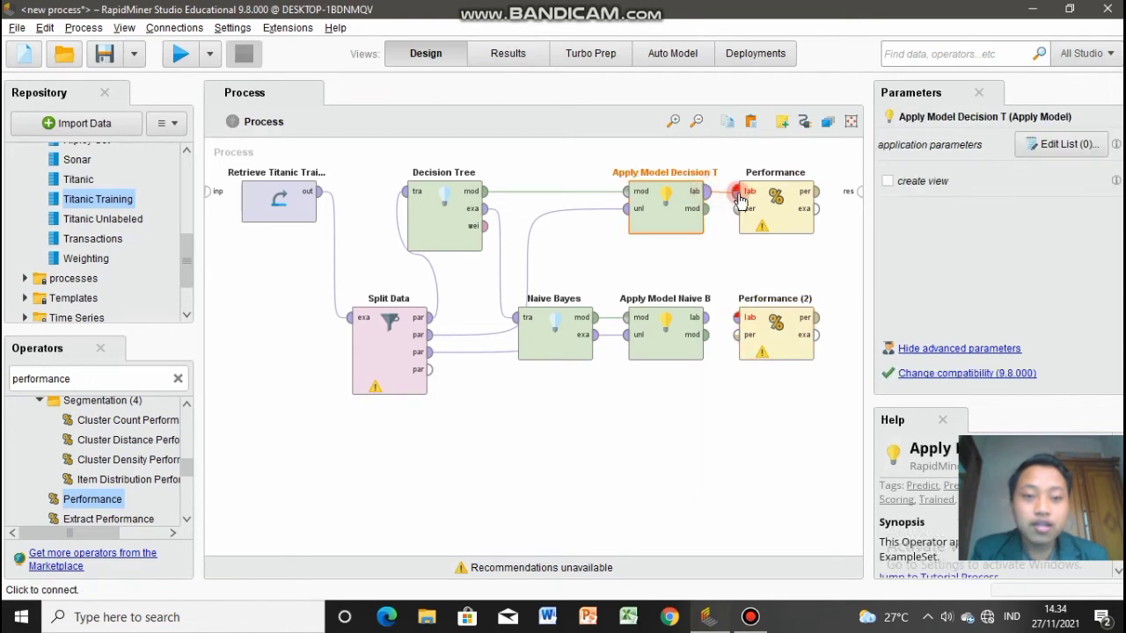
{"action": "left_click", "coordinate": [737, 192]}
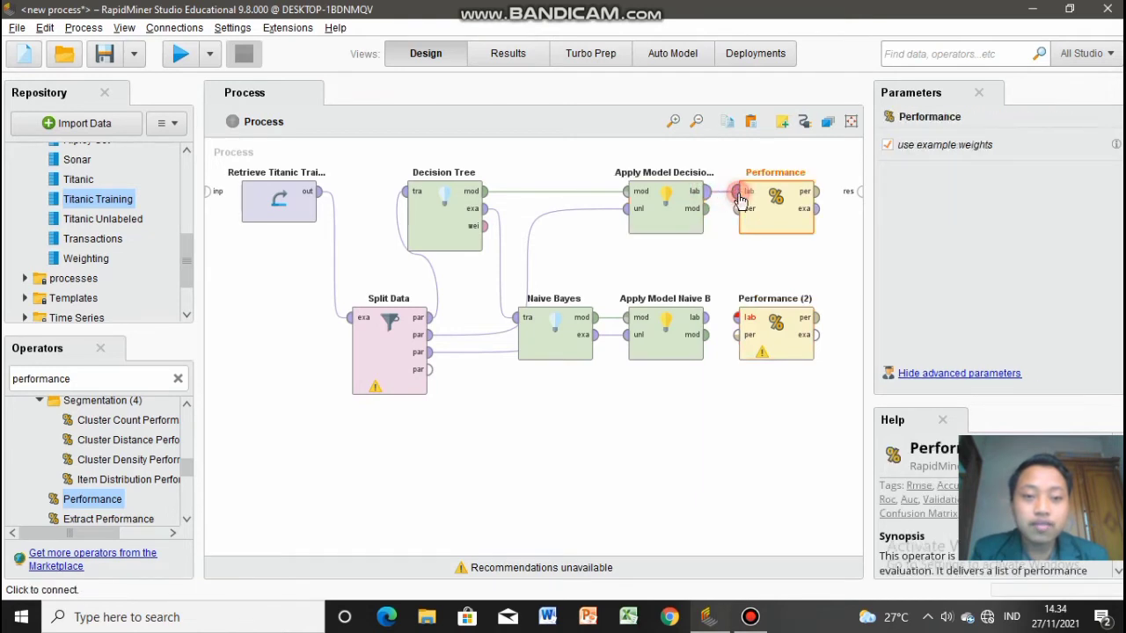
{"action": "left_click", "coordinate": [701, 317]}
{"action": "left_click", "coordinate": [735, 320]}
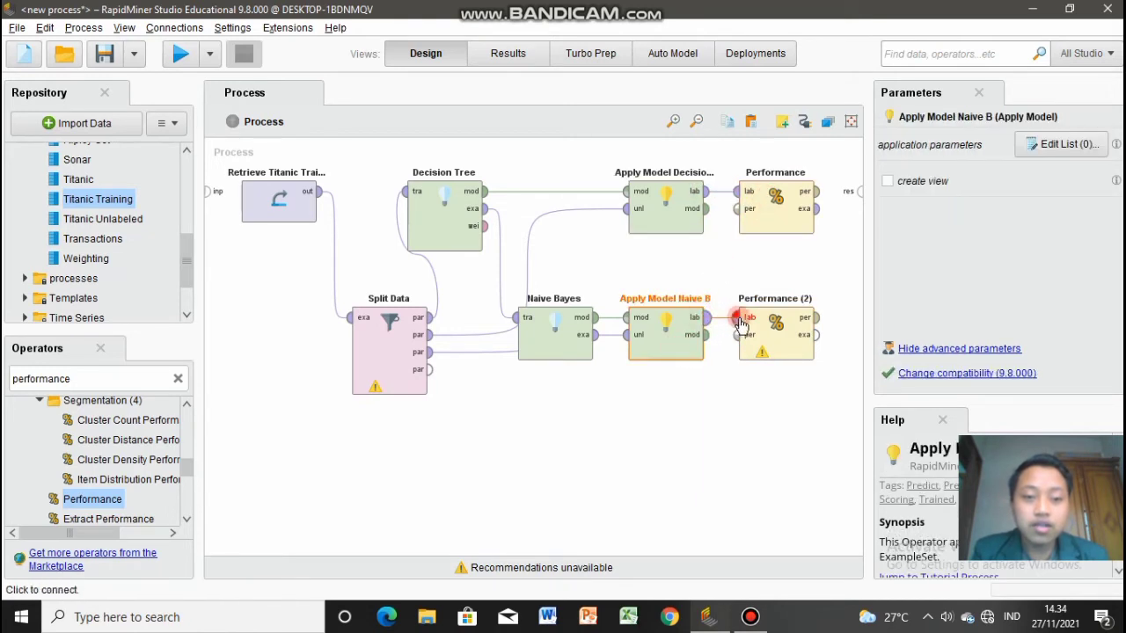
Step: Rename the Performance operator beside Apply Model Decision T to "Performance Decision T"
{"action": "left_click", "coordinate": [783, 172]}
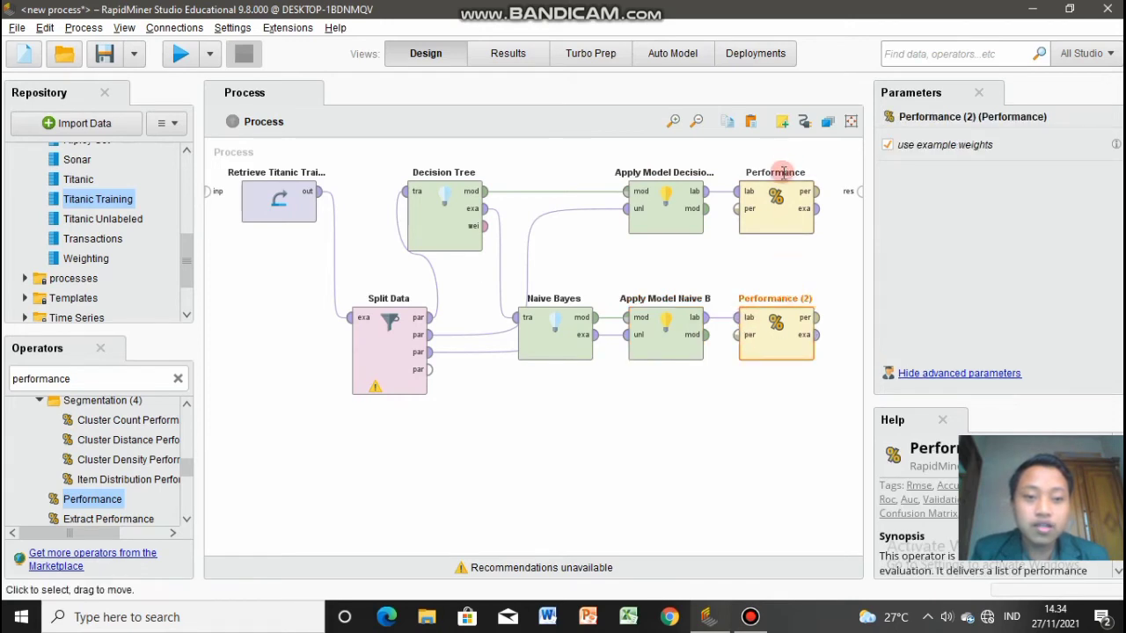
{"action": "left_click", "coordinate": [791, 174]}
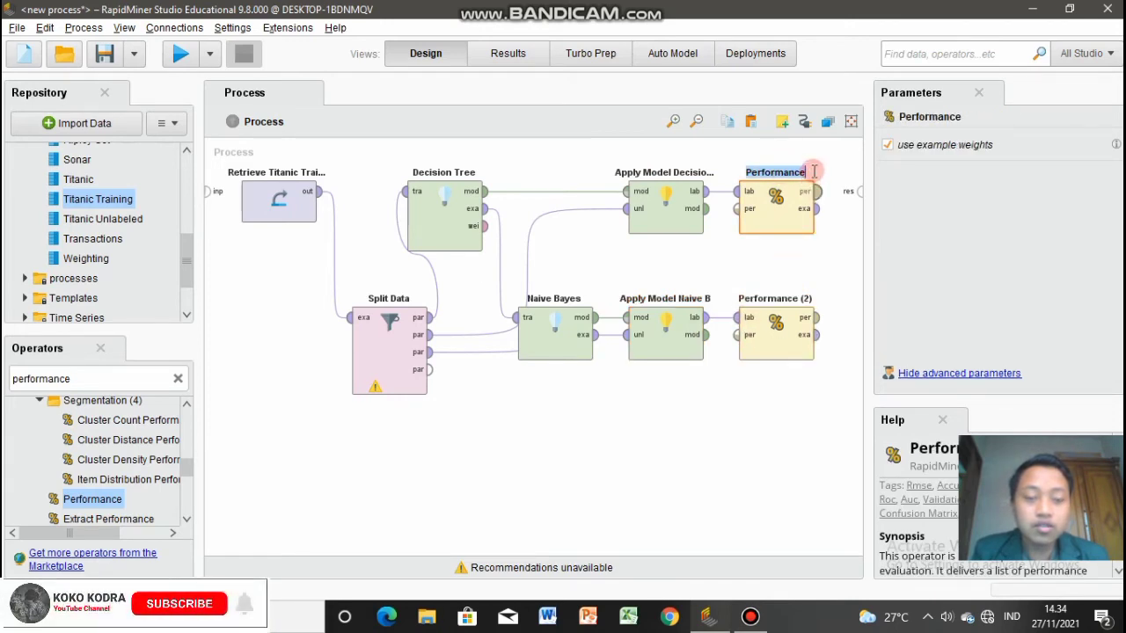
{"action": "left_click", "coordinate": [813, 171]}
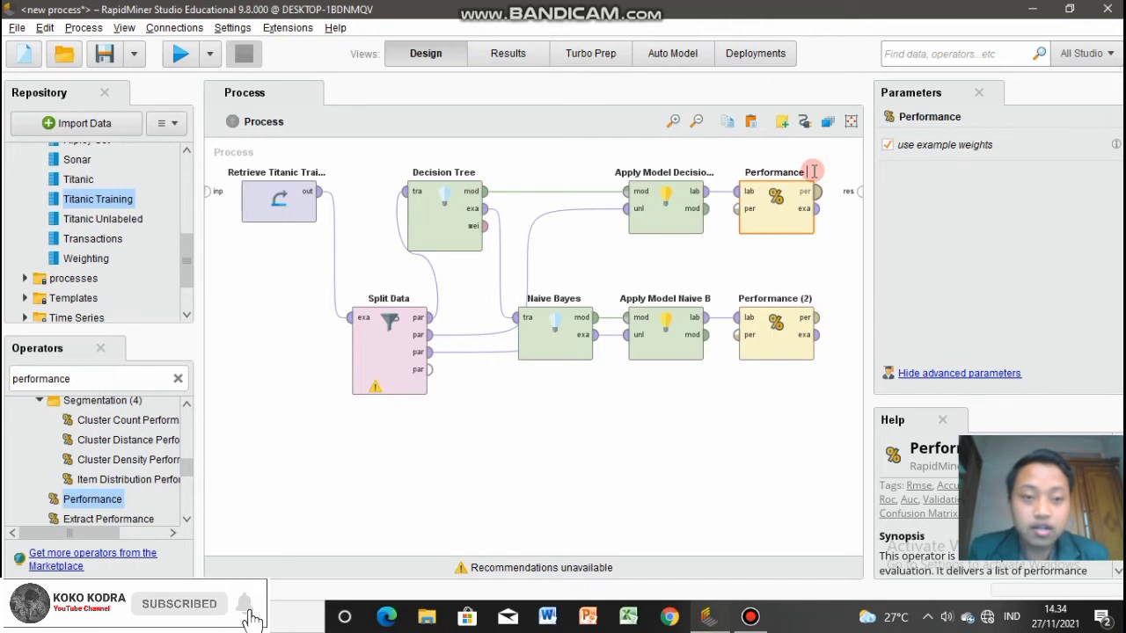
{"action": "type", "text": "DE"}
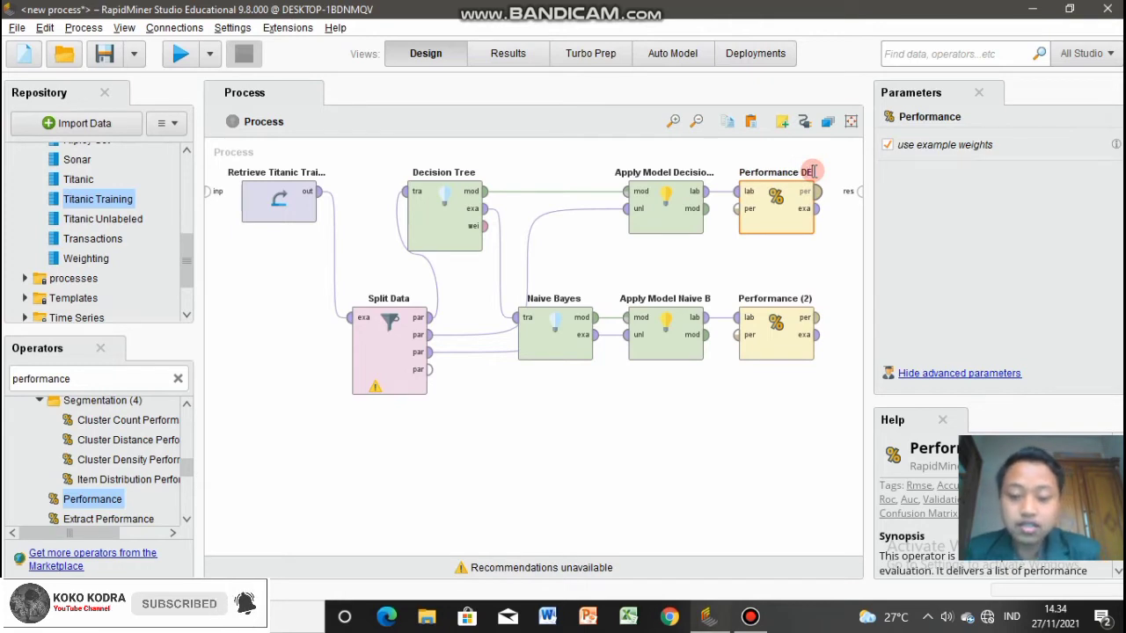
{"action": "type", "text": "cision T"}
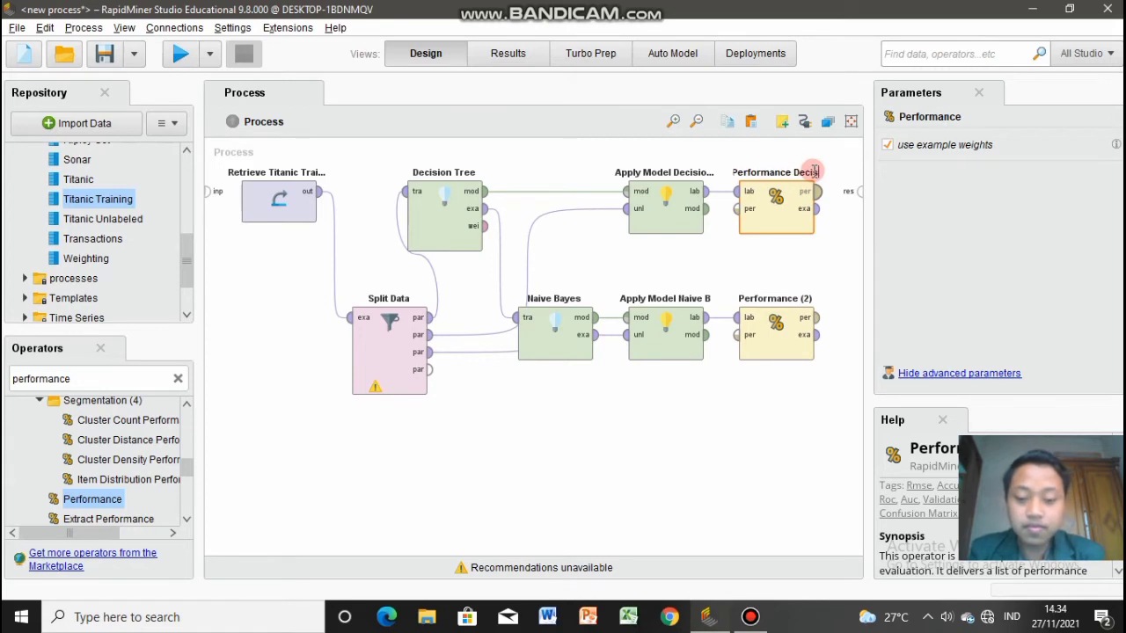
Step: Rename the Performance (2) operator beside Apply Model Naive B to "Performance Naive B"
{"action": "double_click", "coordinate": [804, 297]}
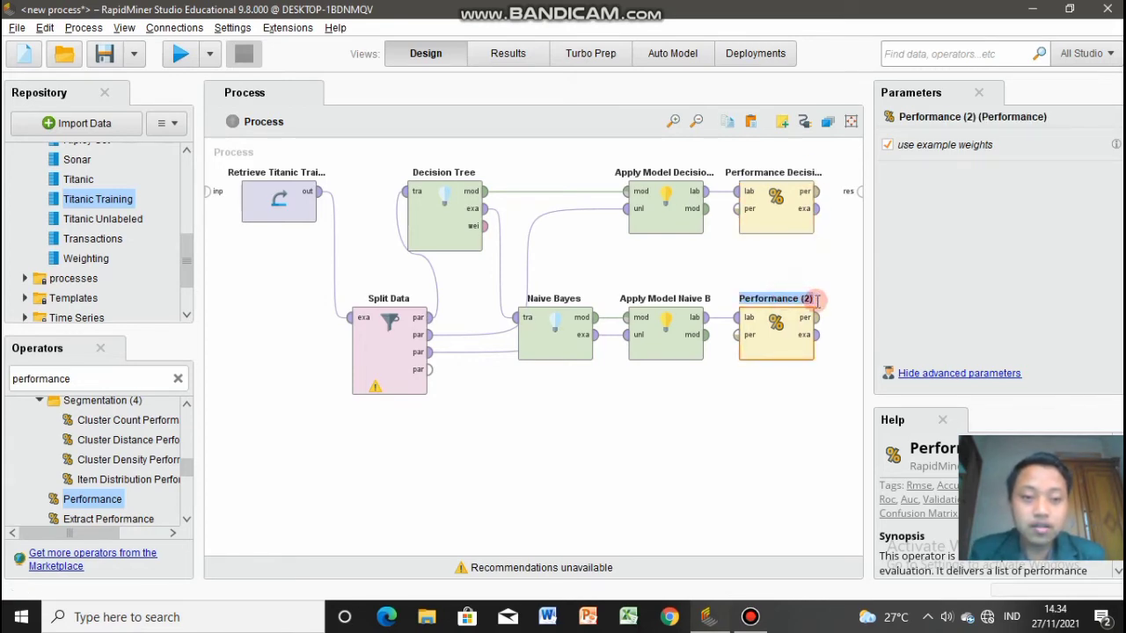
{"action": "left_click", "coordinate": [816, 300]}
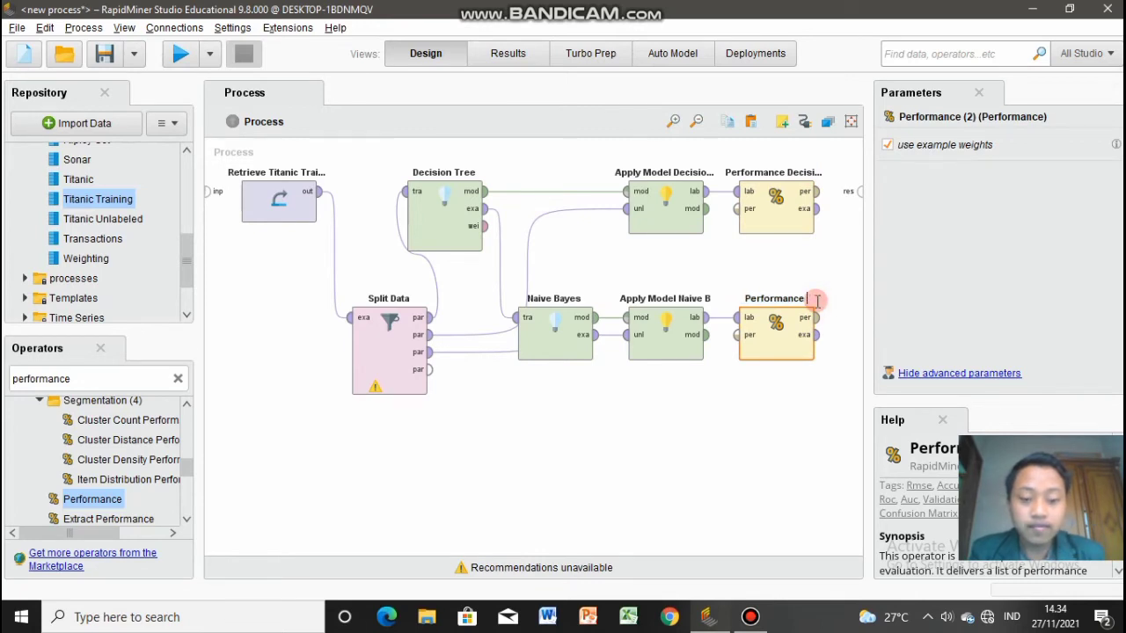
{"action": "type", "text": "Naive"}
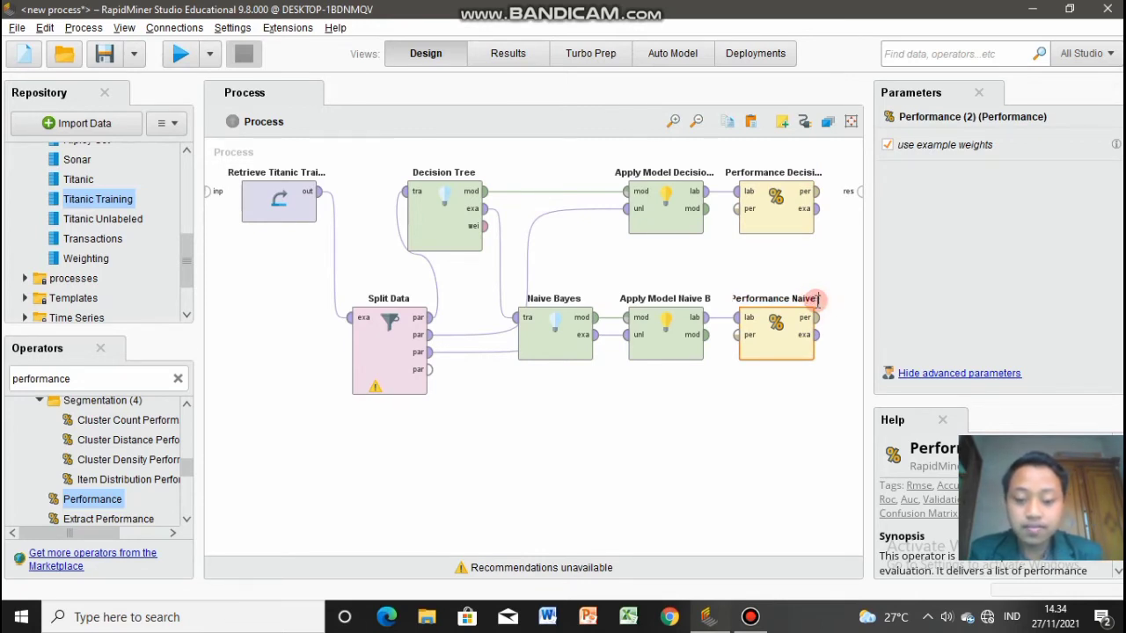
{"action": "type", "text": " B"}
{"action": "key", "text": "Return"}
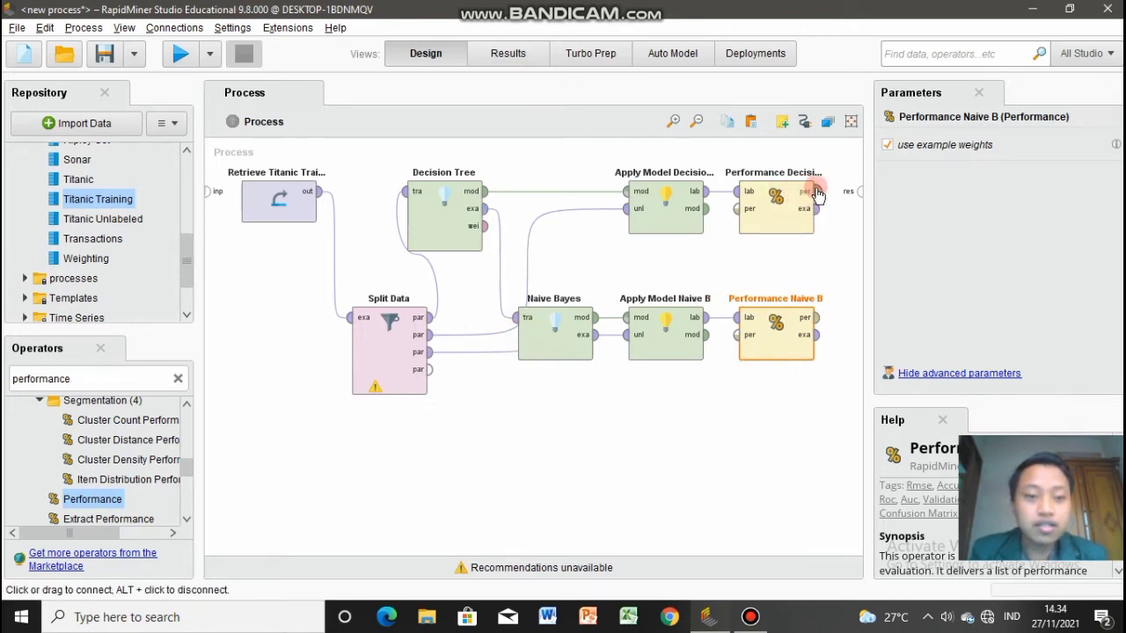
Step: Connect the performance output of both Performance operators to the process result ports and run the process
{"action": "left_click_drag", "start_coordinate": [816, 195], "coordinate": [859, 193]}
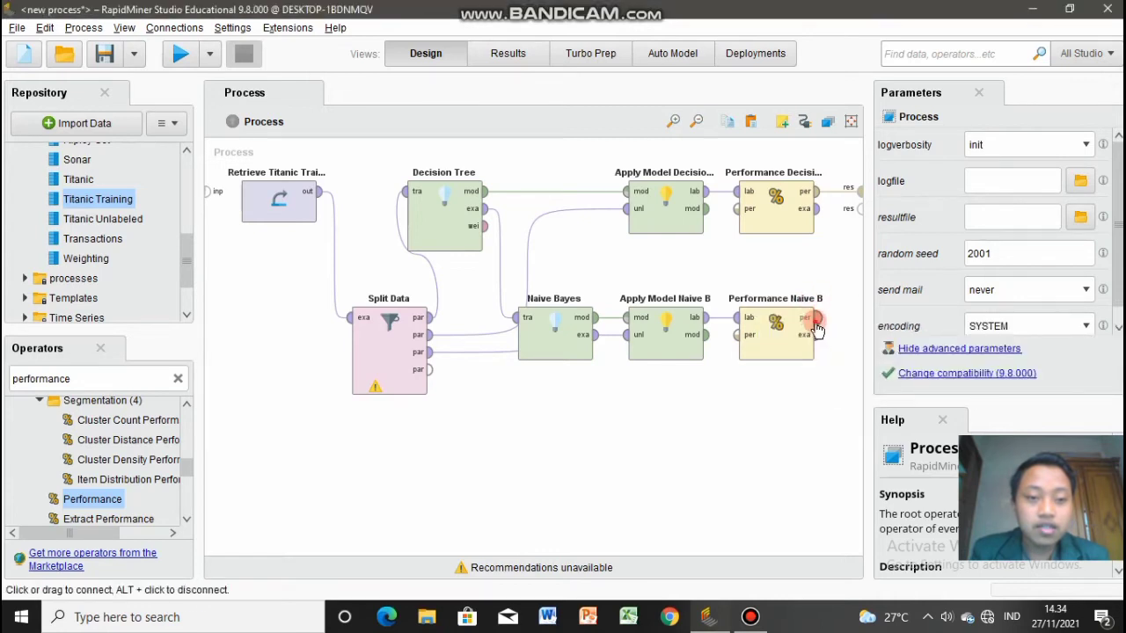
{"action": "left_click", "coordinate": [816, 320]}
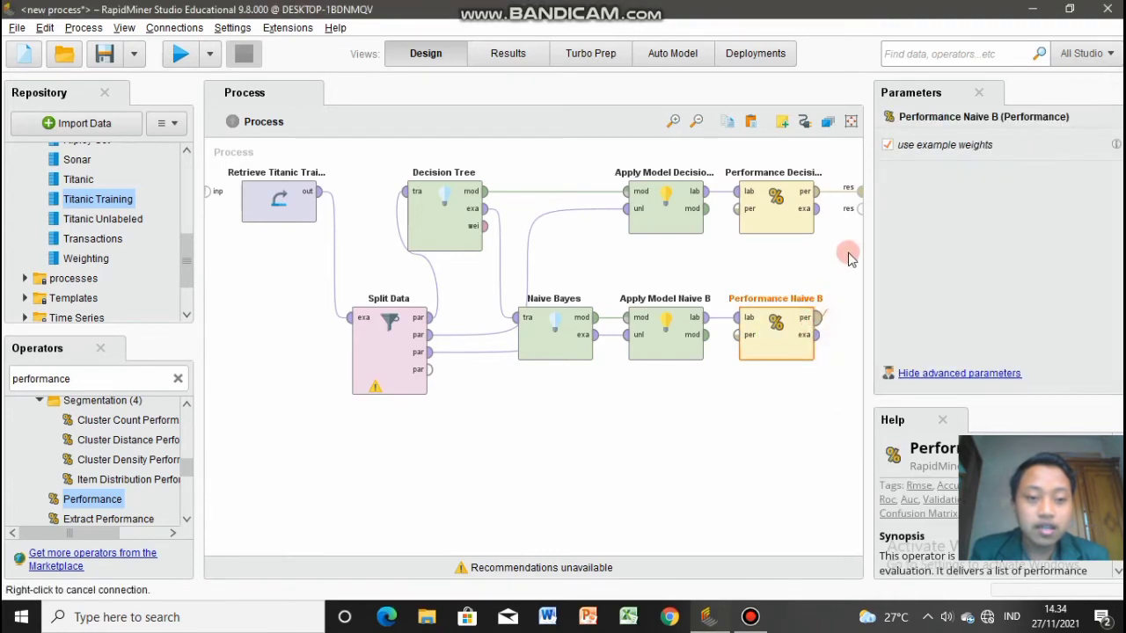
{"action": "left_click", "coordinate": [860, 209]}
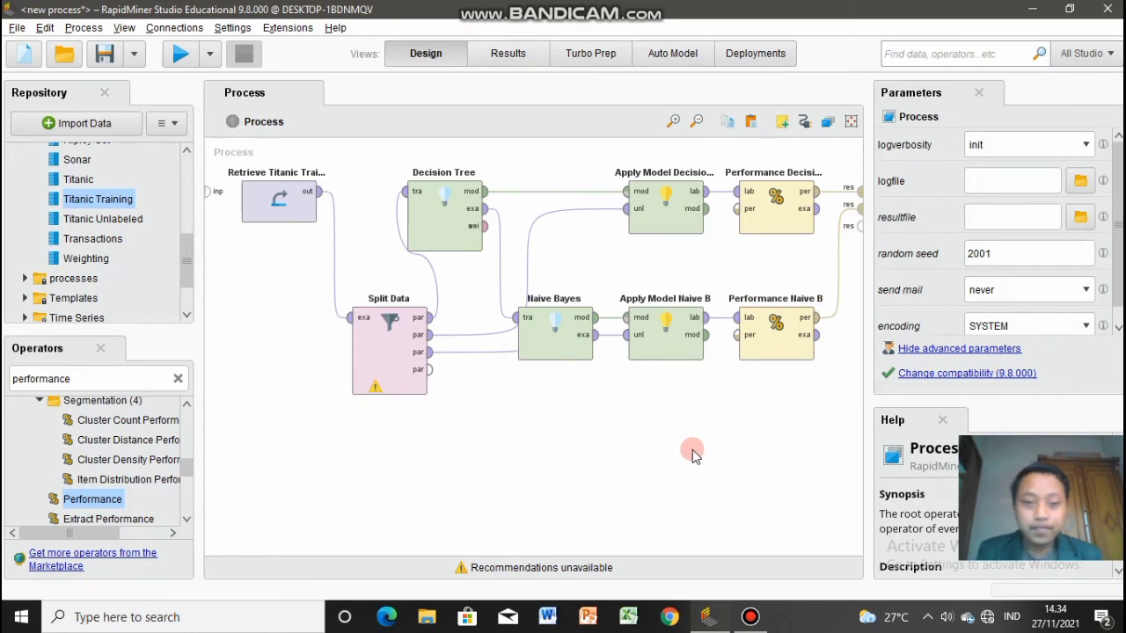
{"action": "left_click", "coordinate": [182, 57]}
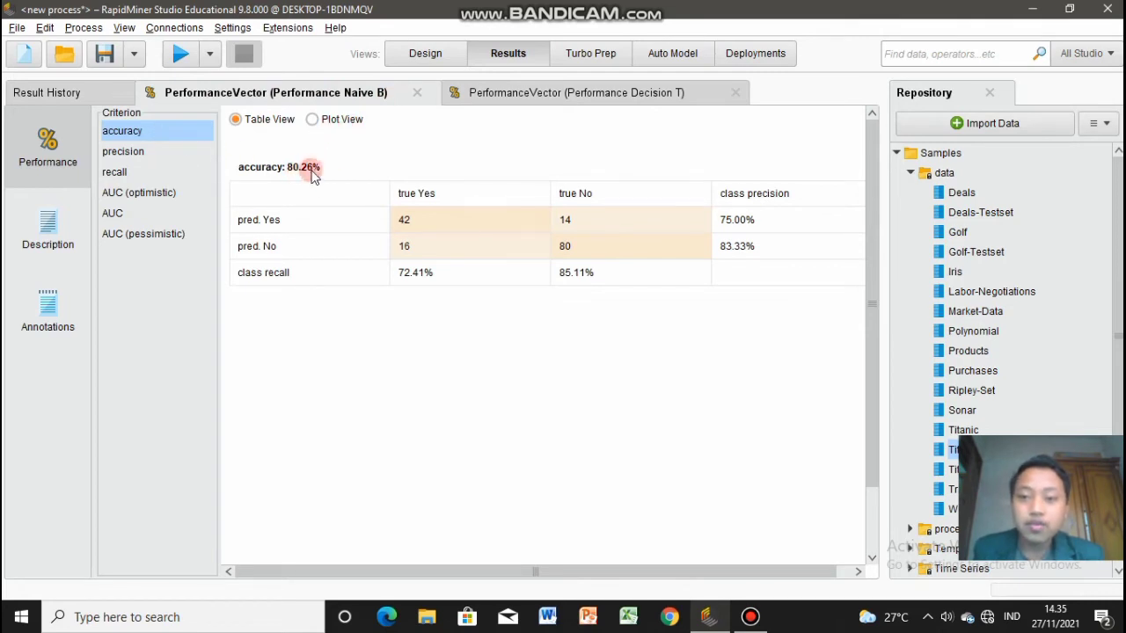
Step: Compare the accuracy, precision and recall of the Decision Tree and Naive Bayes performance results
{"action": "left_click", "coordinate": [529, 93]}
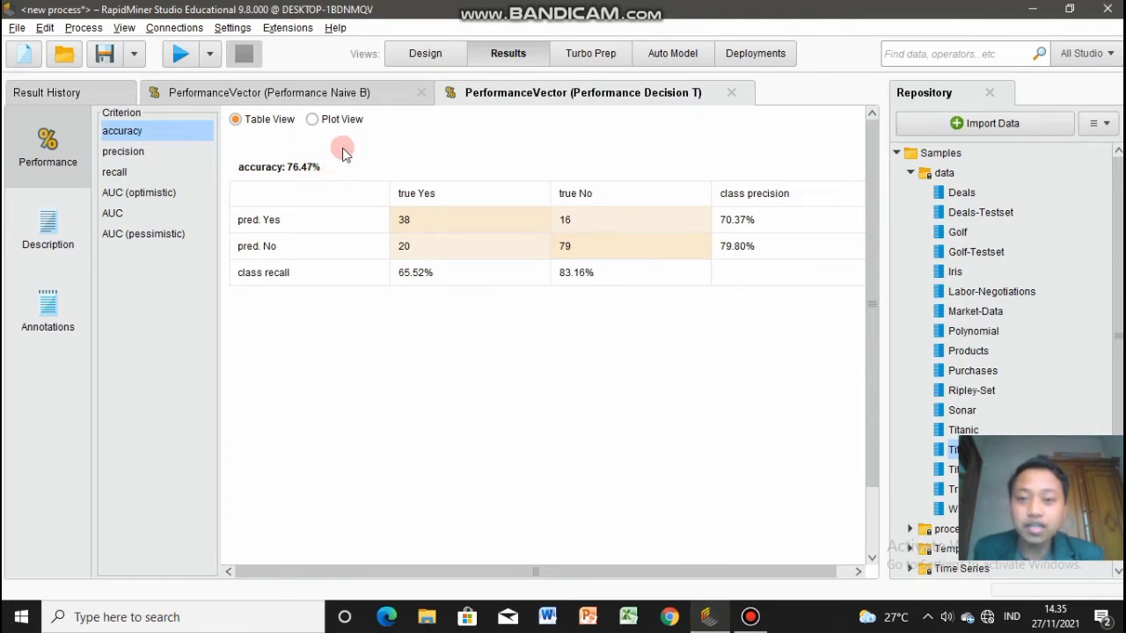
{"action": "left_click", "coordinate": [147, 154]}
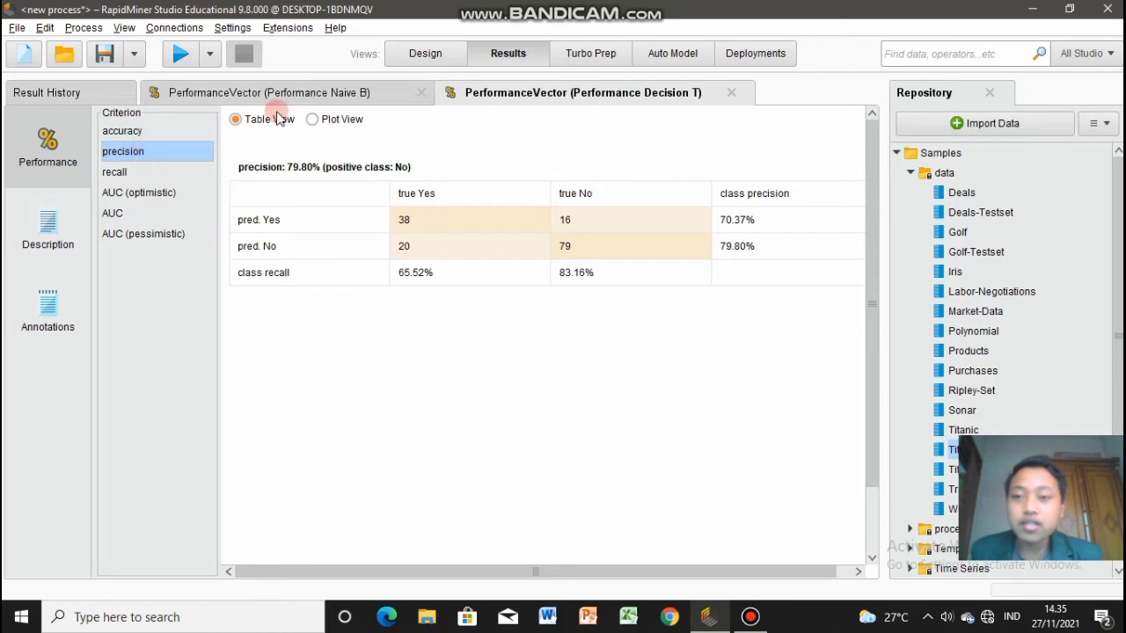
{"action": "left_click", "coordinate": [272, 92]}
{"action": "left_click", "coordinate": [147, 155]}
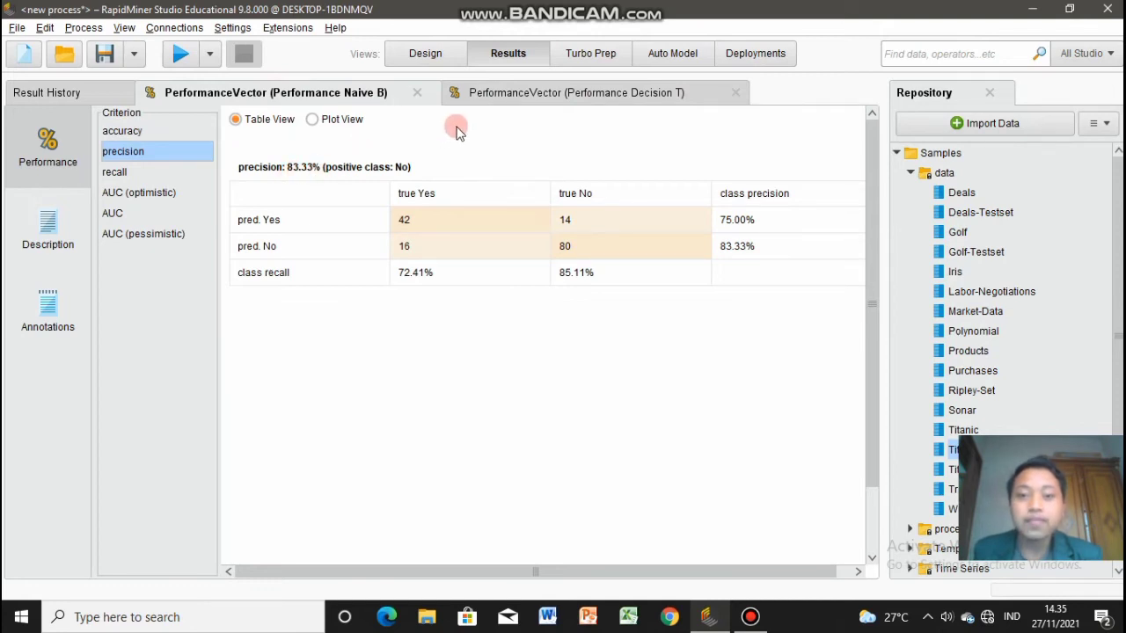
{"action": "left_click", "coordinate": [542, 95]}
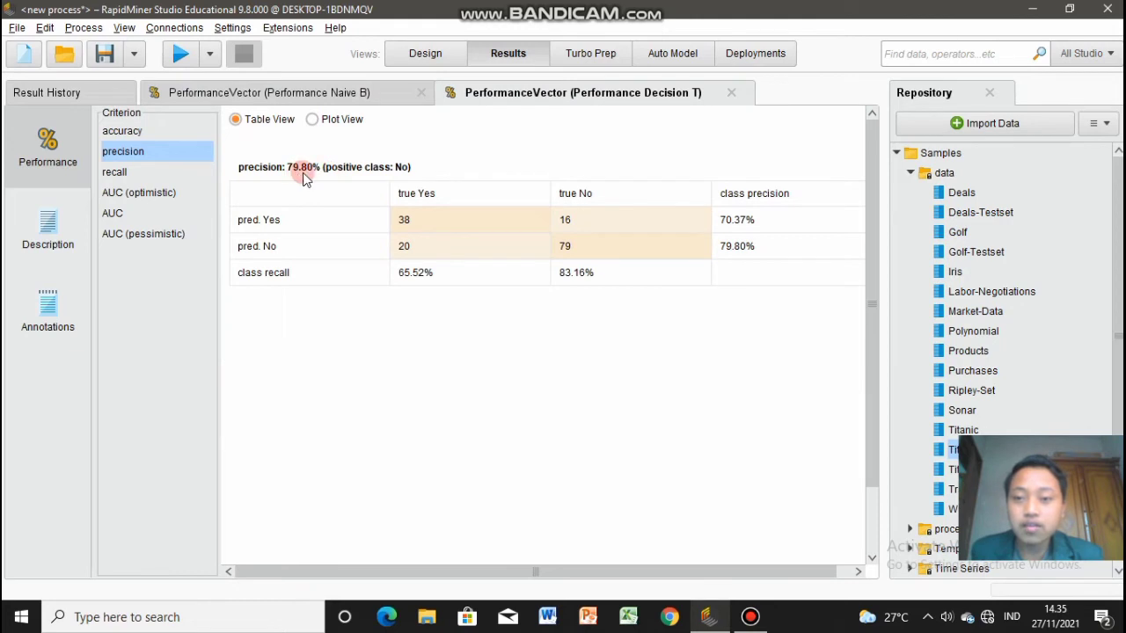
{"action": "left_click", "coordinate": [282, 92]}
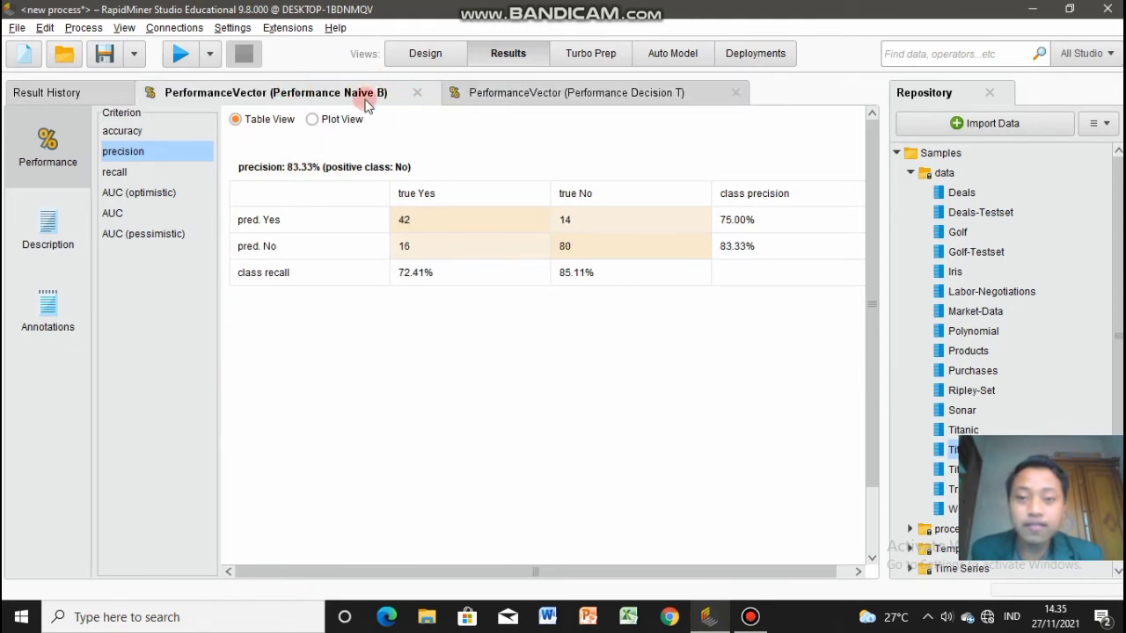
{"action": "left_click", "coordinate": [135, 175]}
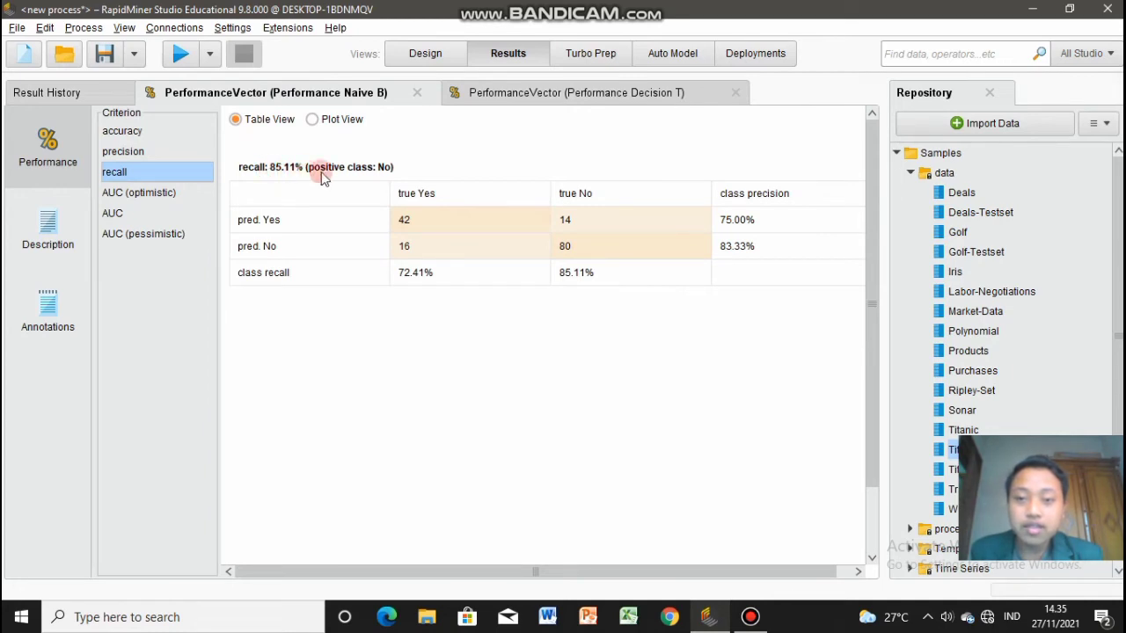
{"action": "left_click", "coordinate": [545, 96]}
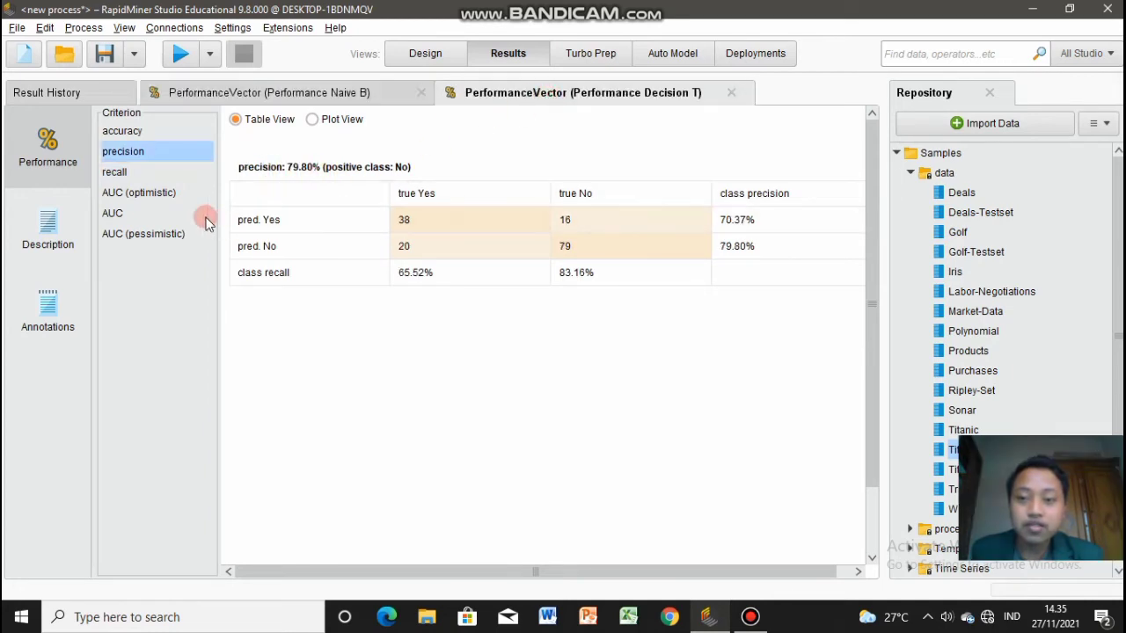
{"action": "left_click", "coordinate": [154, 175]}
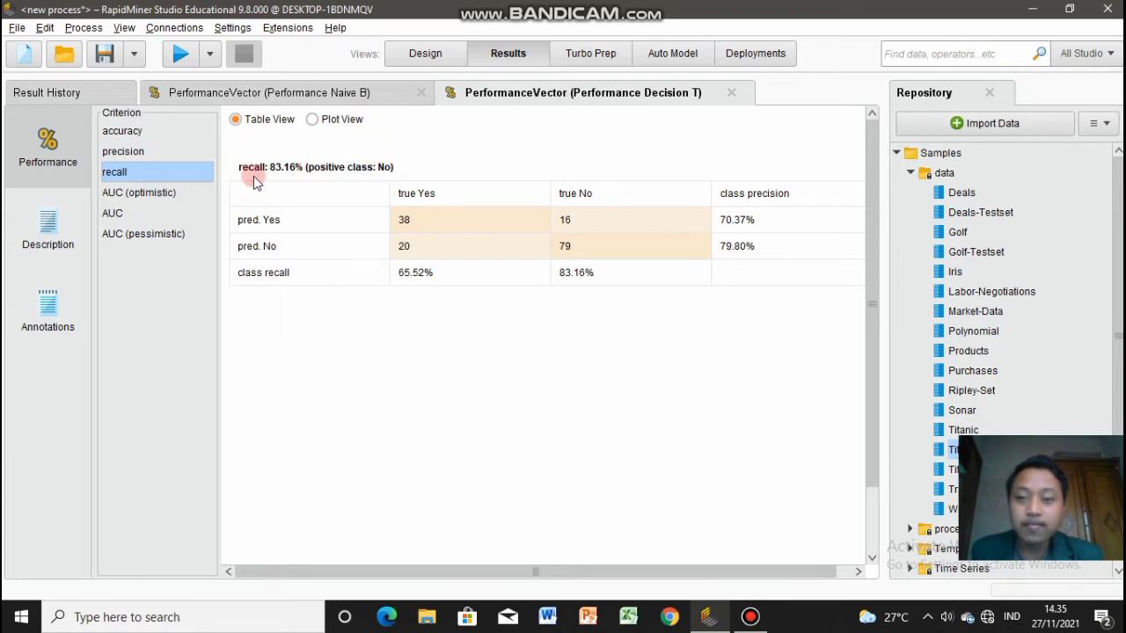
Step: Compare the AUC (optimistic) and AUC charts of the Naive Bayes and Decision Tree performance results
{"action": "left_click", "coordinate": [136, 198]}
{"action": "left_click", "coordinate": [219, 85]}
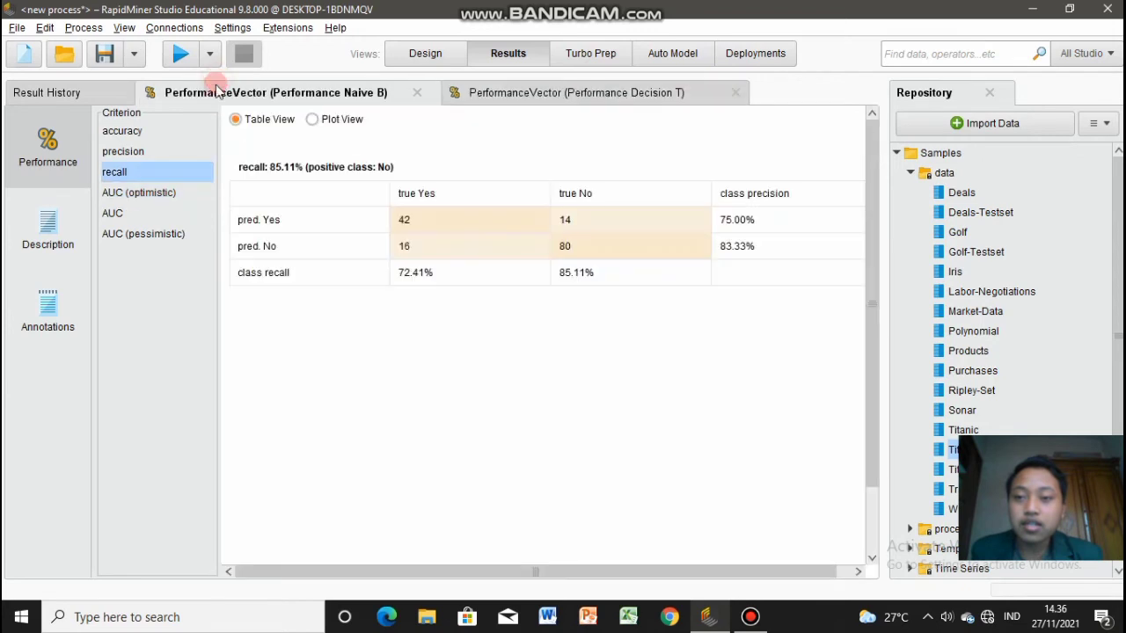
{"action": "left_click", "coordinate": [153, 199]}
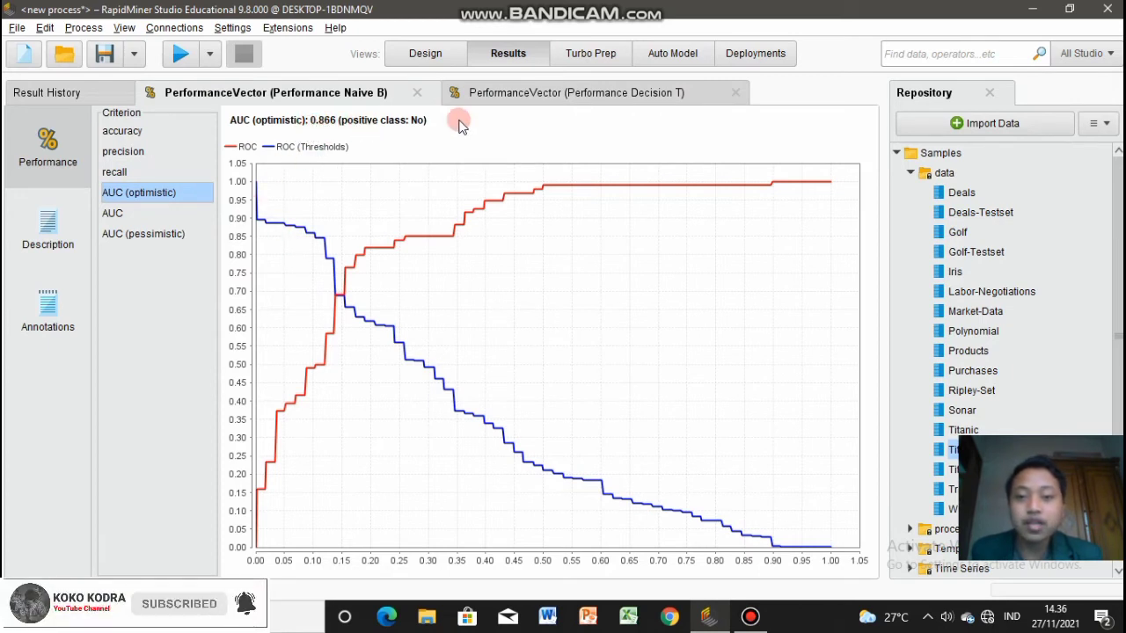
{"action": "left_click", "coordinate": [504, 103]}
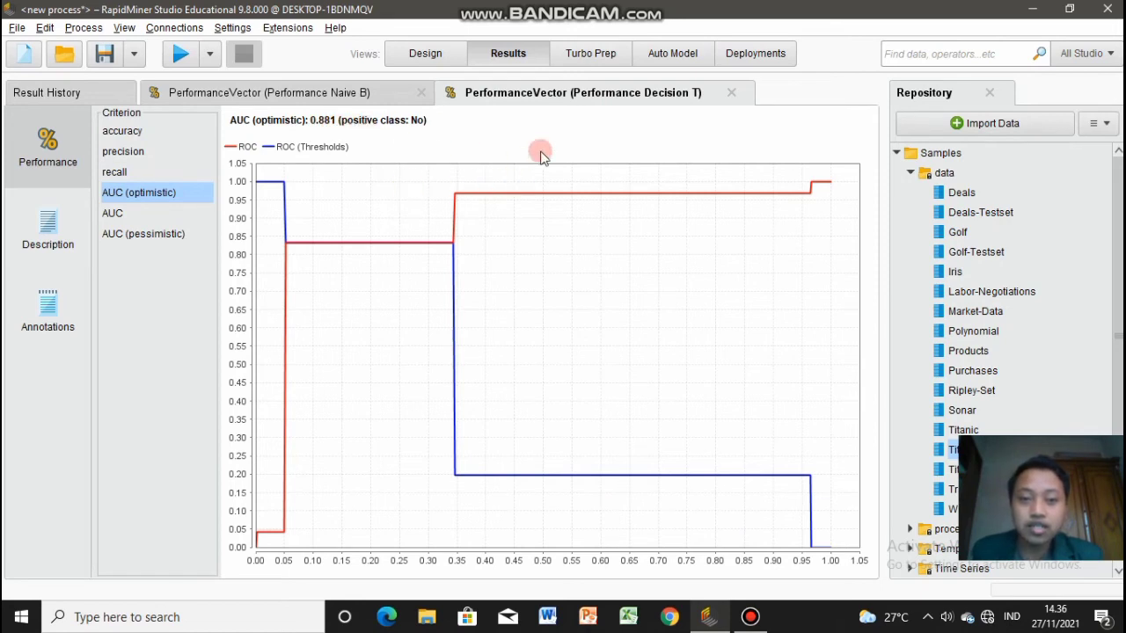
{"action": "left_click", "coordinate": [250, 100]}
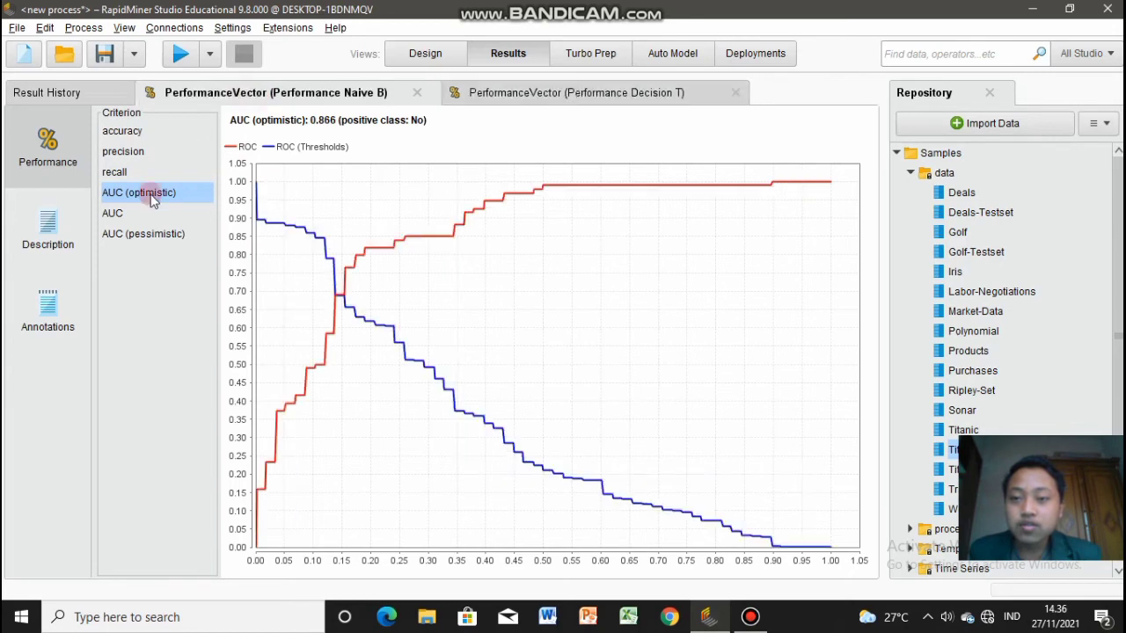
{"action": "left_click", "coordinate": [112, 213]}
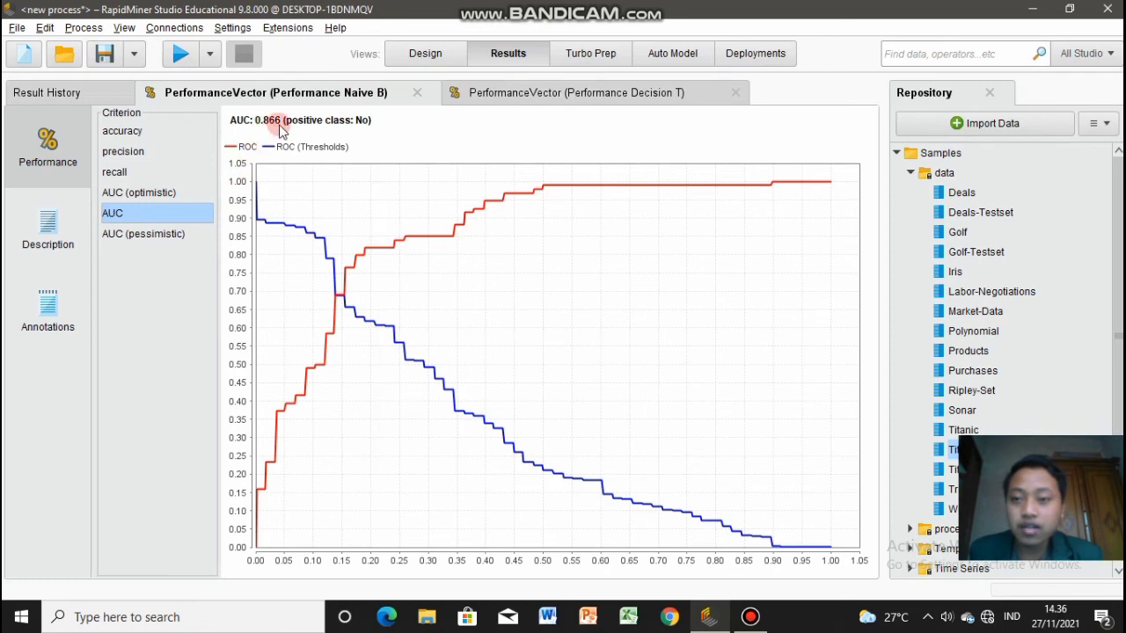
{"action": "left_click", "coordinate": [114, 197]}
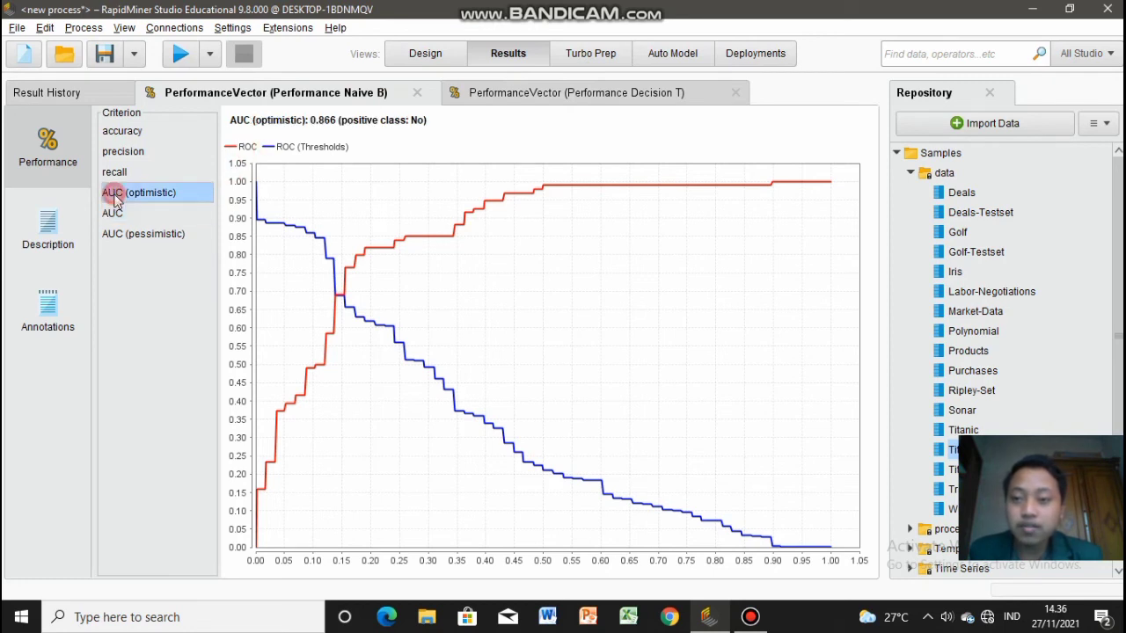
{"action": "left_click", "coordinate": [123, 214]}
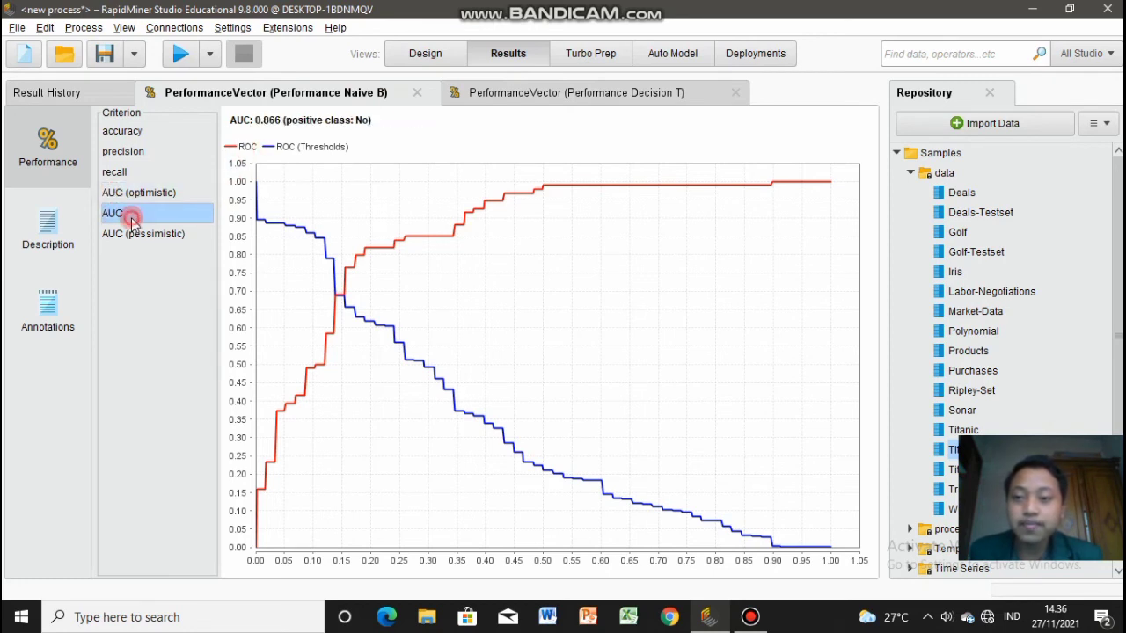
{"action": "left_click", "coordinate": [548, 93]}
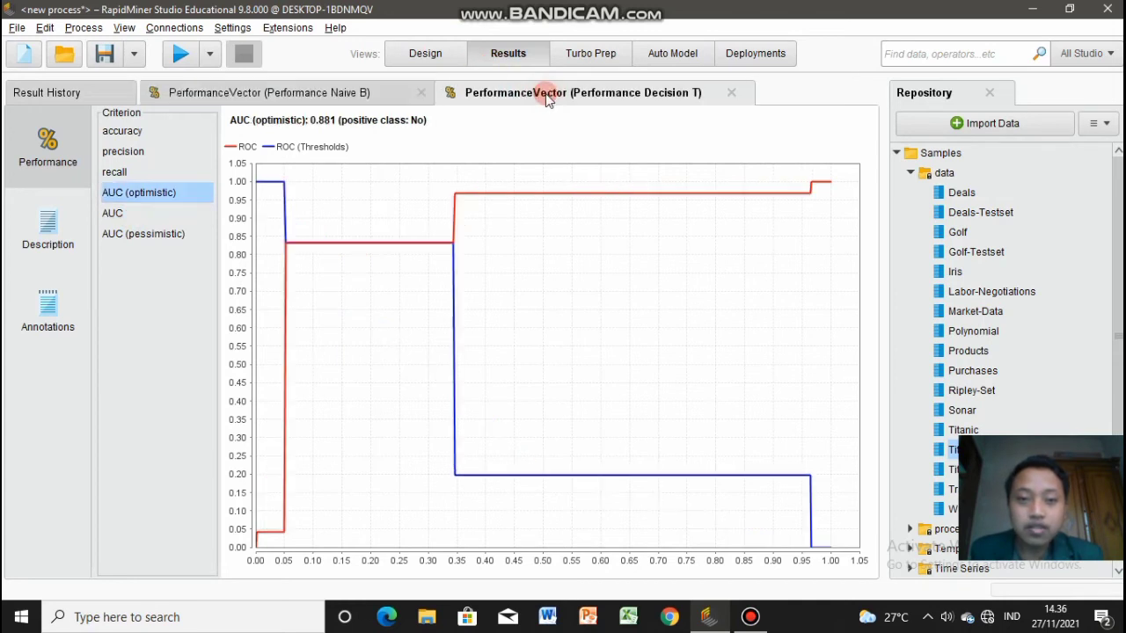
{"action": "left_click", "coordinate": [153, 211]}
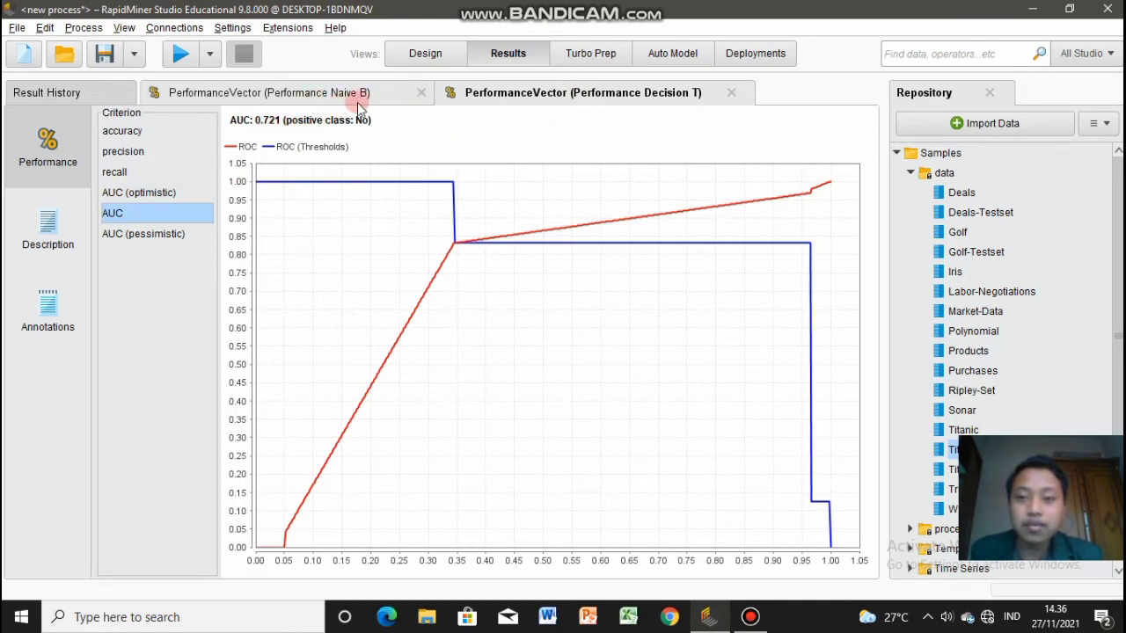
Step: Compare the AUC (pessimistic) charts of the Naive Bayes and Decision Tree performance results
{"action": "left_click", "coordinate": [238, 95]}
{"action": "left_click", "coordinate": [137, 242]}
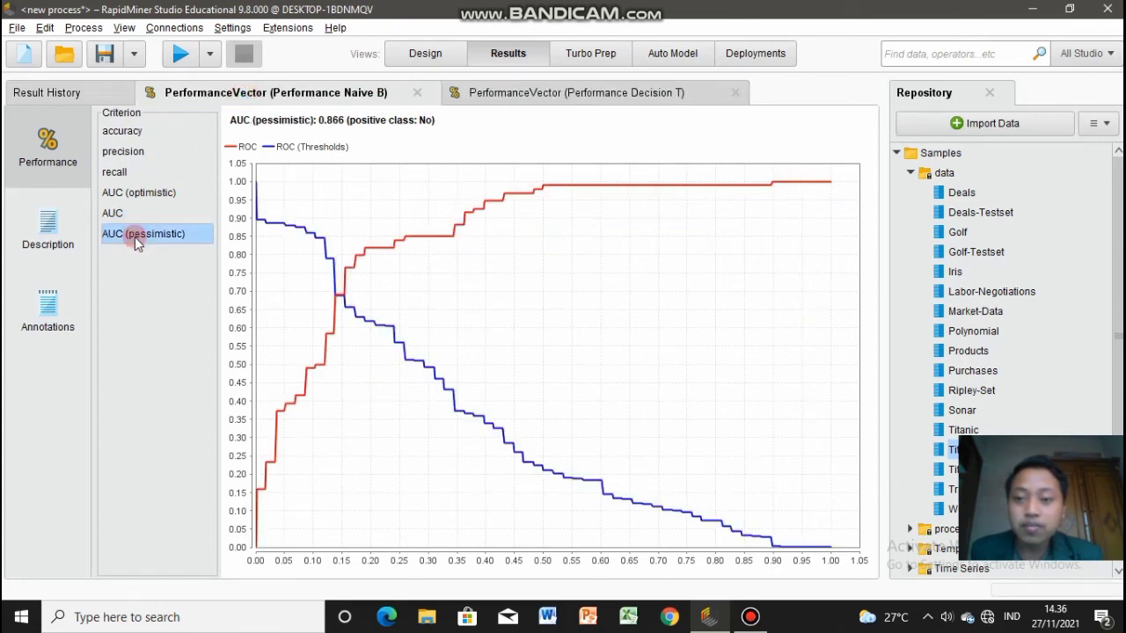
{"action": "left_click", "coordinate": [370, 100]}
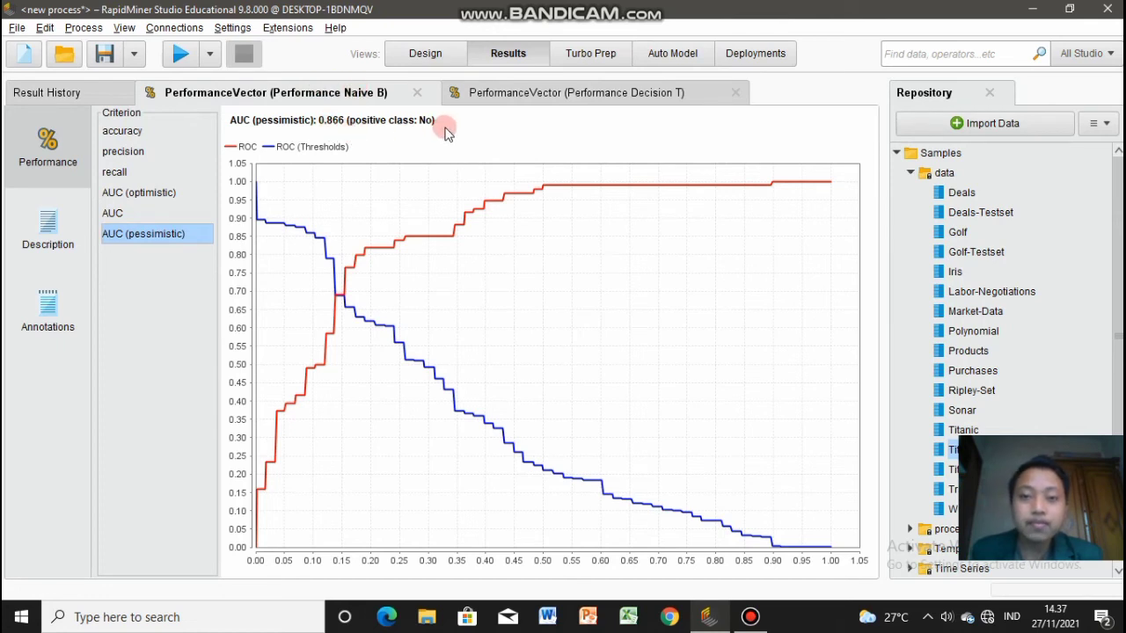
{"action": "left_click", "coordinate": [510, 104]}
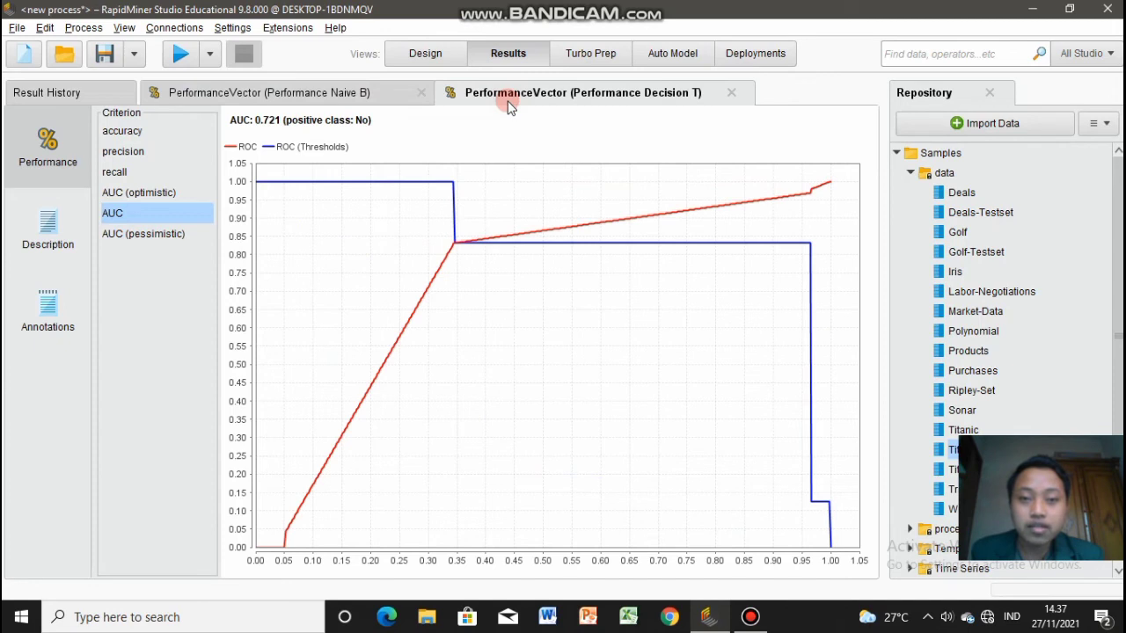
{"action": "left_click", "coordinate": [122, 235]}
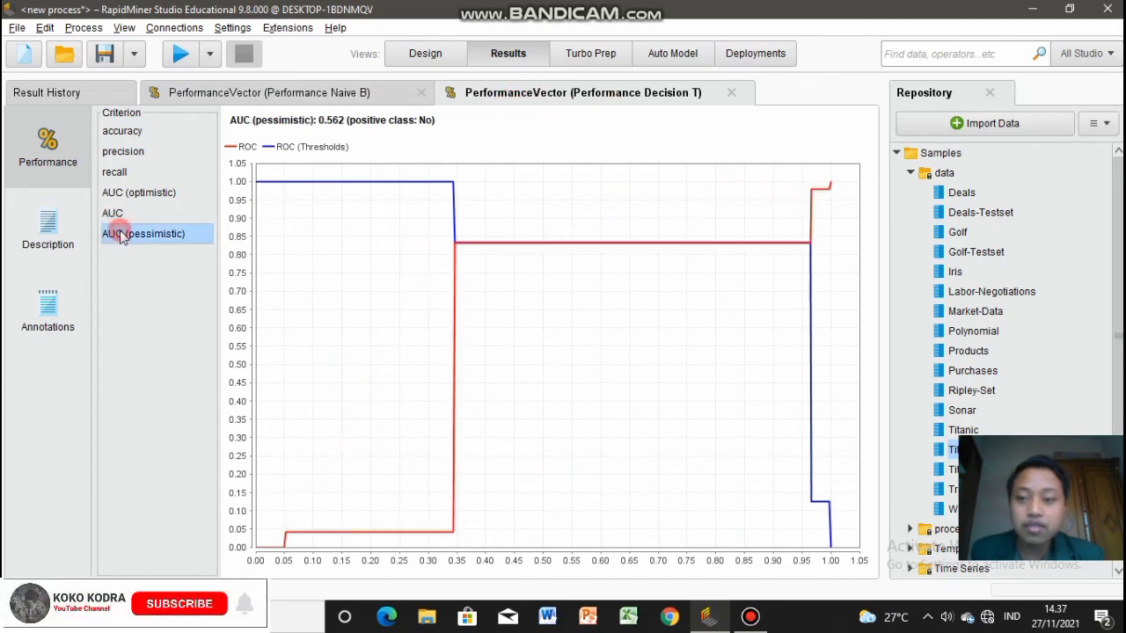
{"action": "left_click", "coordinate": [354, 93]}
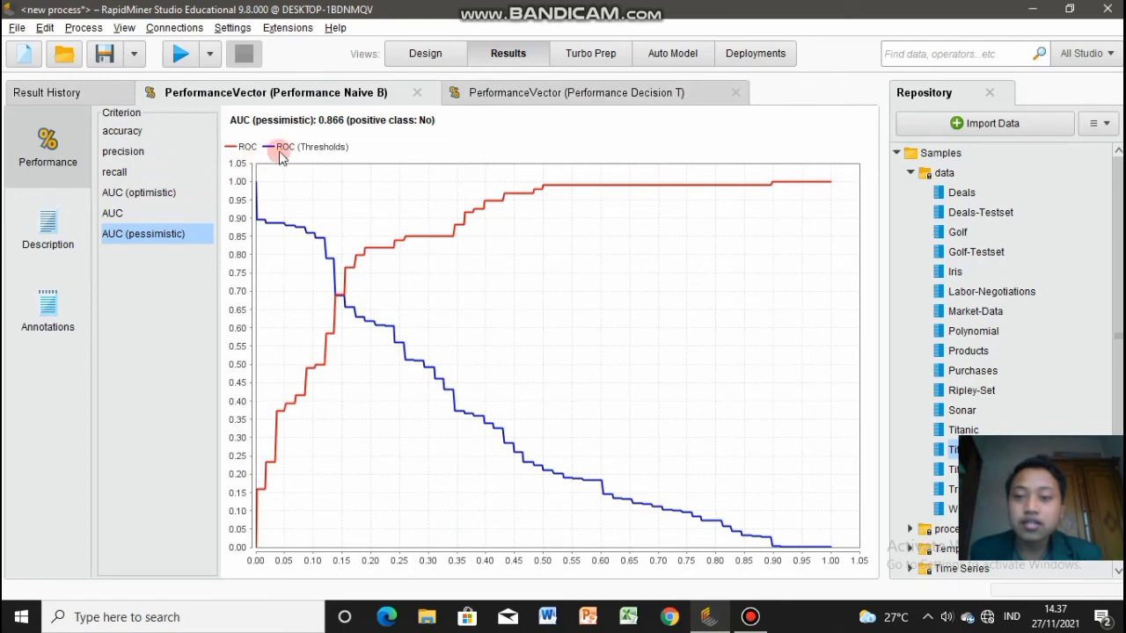
Step: Review AUC (optimistic) again for both models and recheck the accuracy of Naive Bayes
{"action": "left_click", "coordinate": [128, 195]}
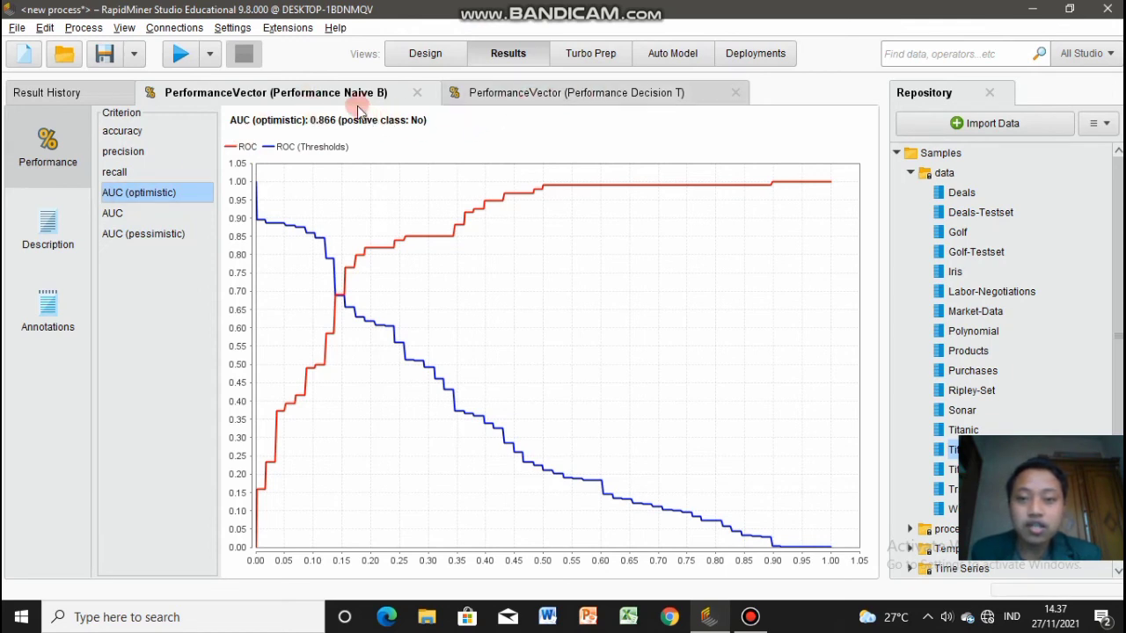
{"action": "left_click", "coordinate": [605, 103]}
{"action": "left_click", "coordinate": [192, 193]}
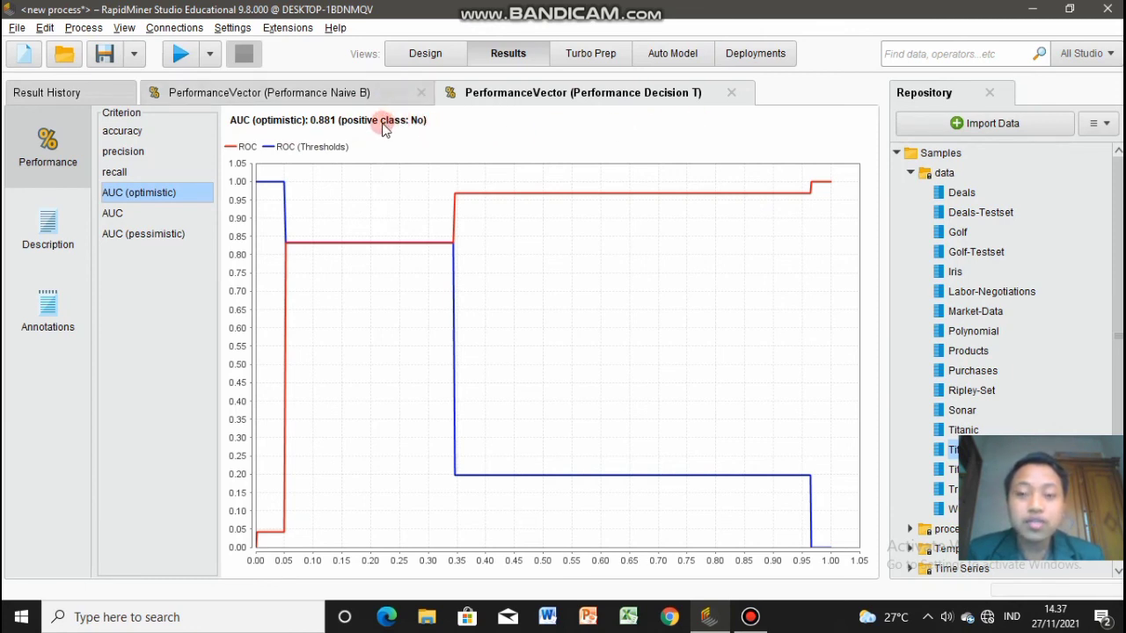
{"action": "left_click", "coordinate": [327, 93]}
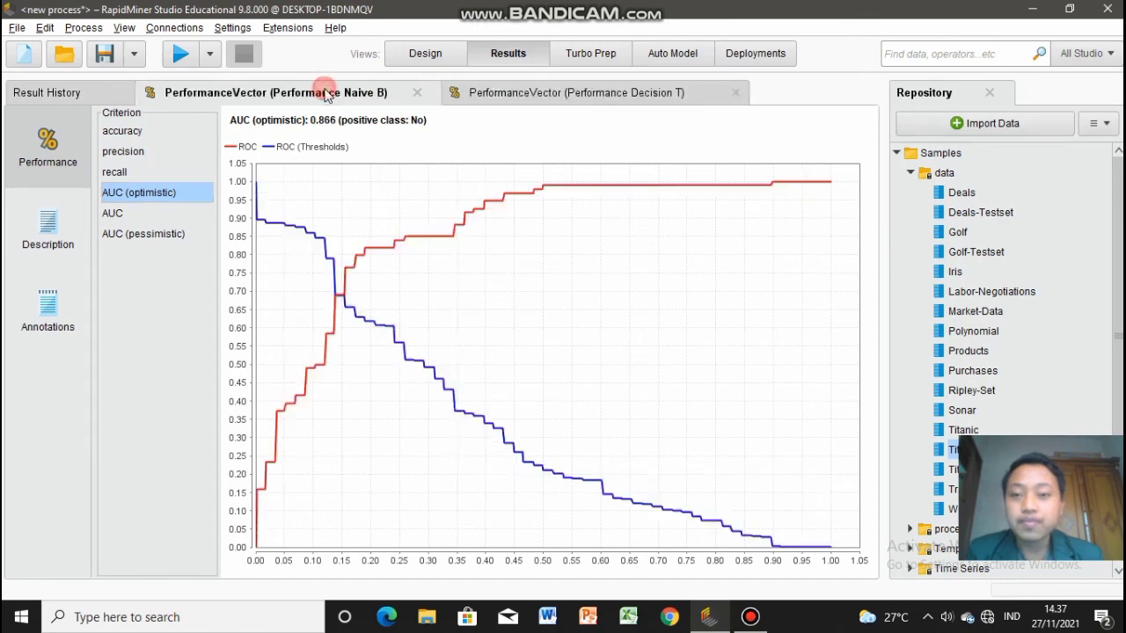
{"action": "left_click", "coordinate": [121, 131]}
Step: Return to the process design and minimize the program to show the desktop
{"action": "left_click", "coordinate": [430, 63]}
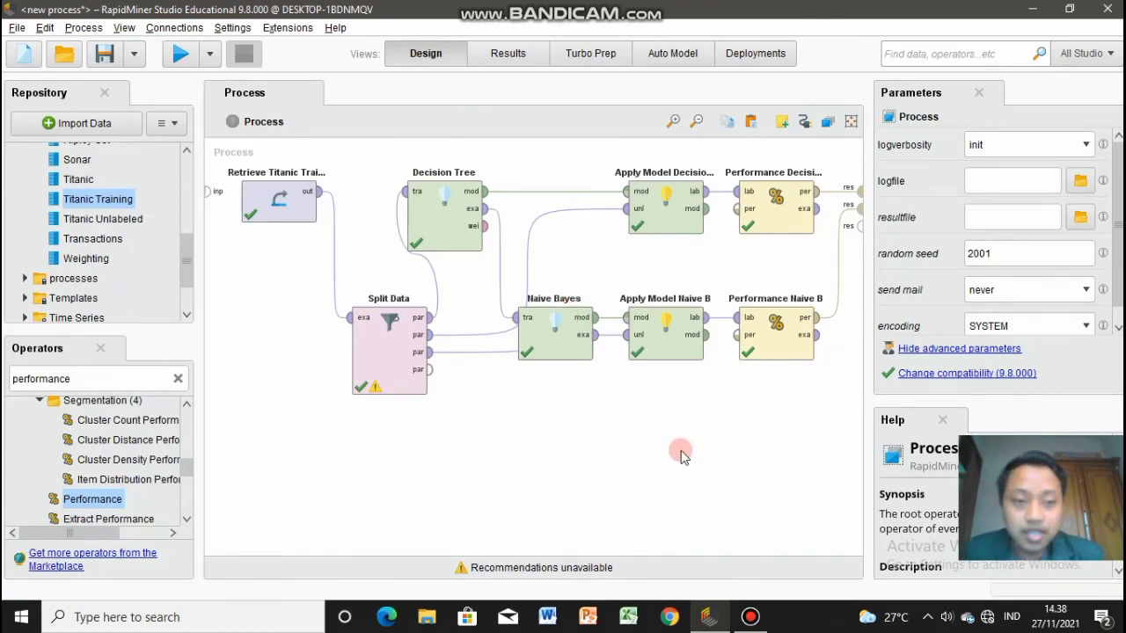
{"action": "left_click", "coordinate": [1033, 9]}
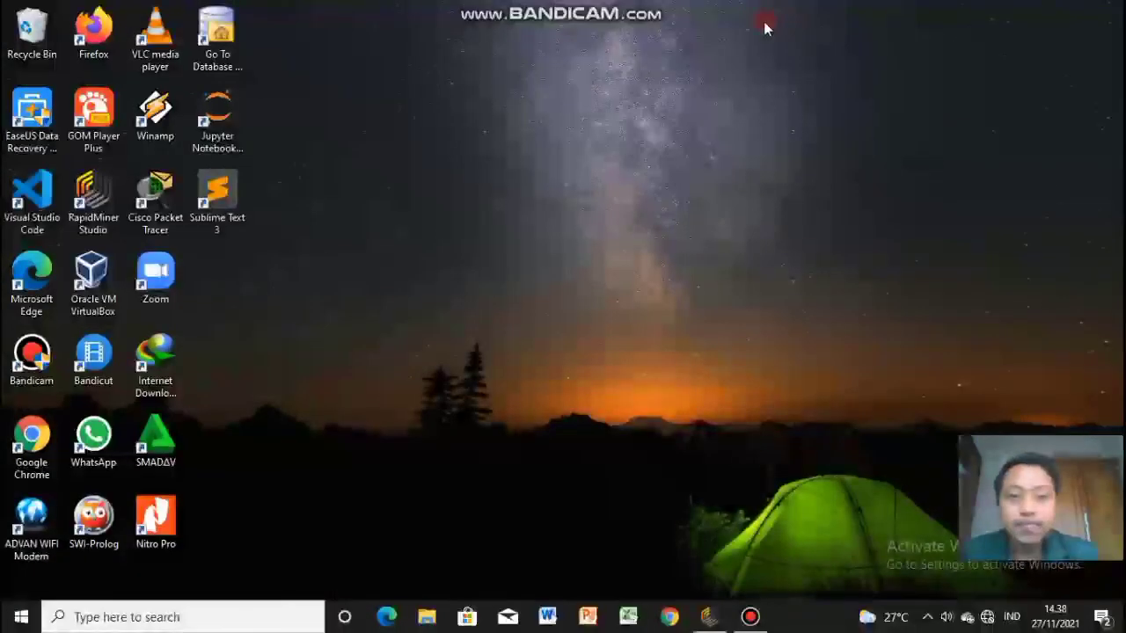